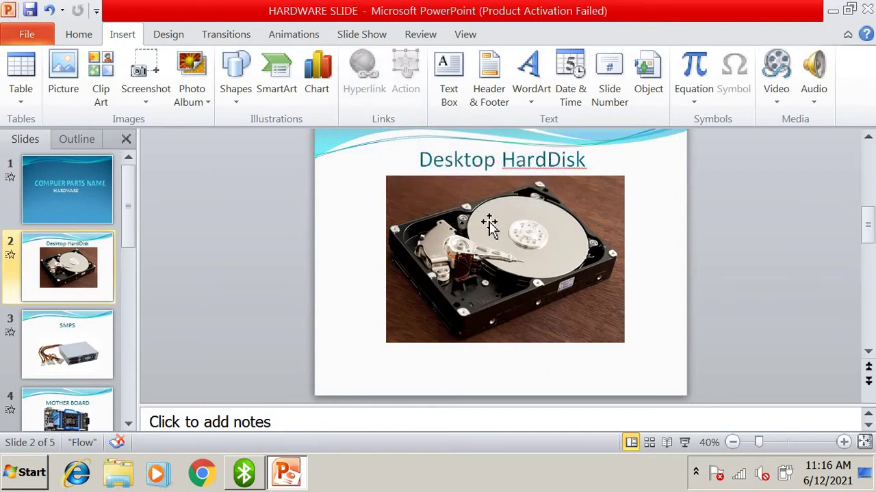
- Draw a Forward or Next action button at Desktop HardDisk's lower right, linked to Next Slide
{"action": "scroll", "coordinate": [307, 304], "scroll_direction": "up", "scroll_amount": 3}
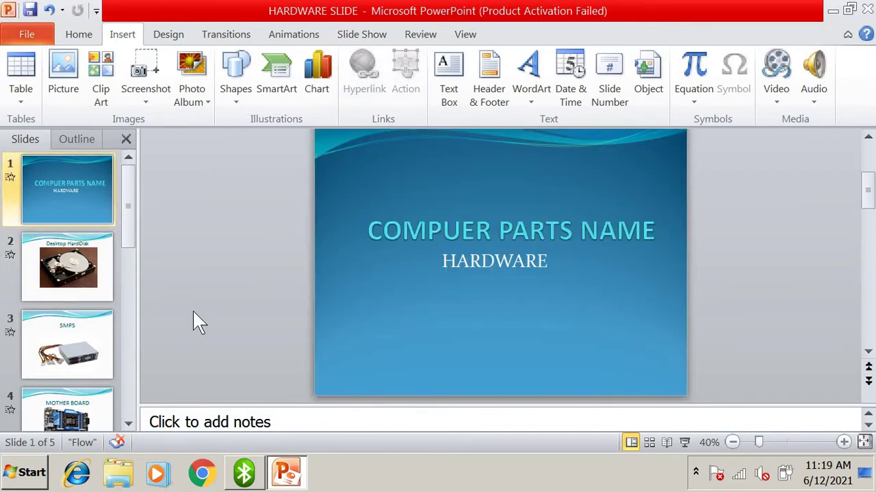
{"action": "left_click", "coordinate": [79, 259]}
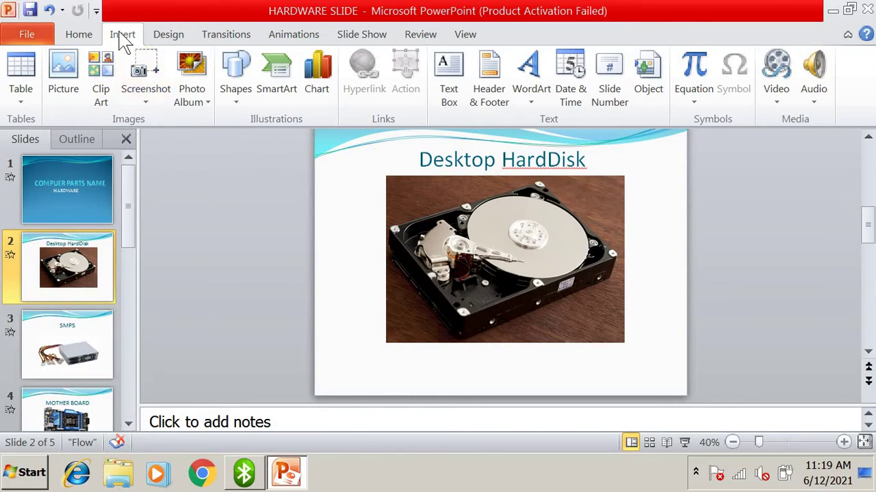
{"action": "left_click", "coordinate": [236, 99]}
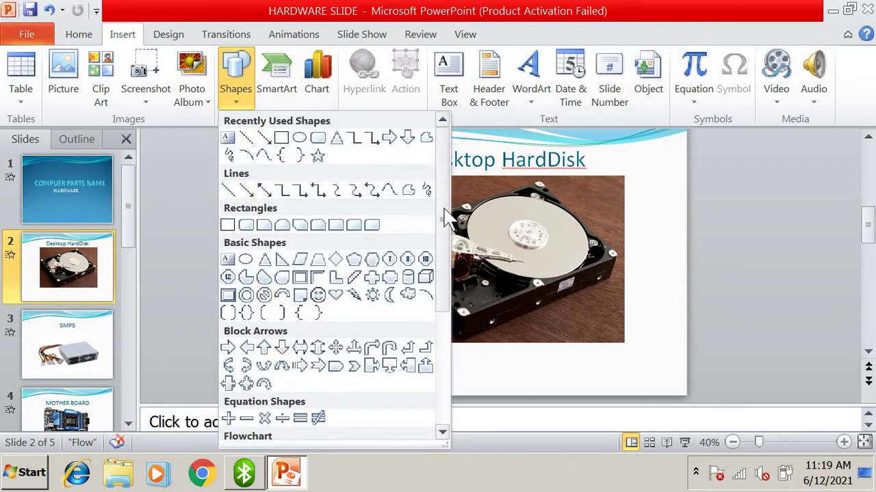
{"action": "left_click_drag", "start_coordinate": [445, 217], "coordinate": [445, 362]}
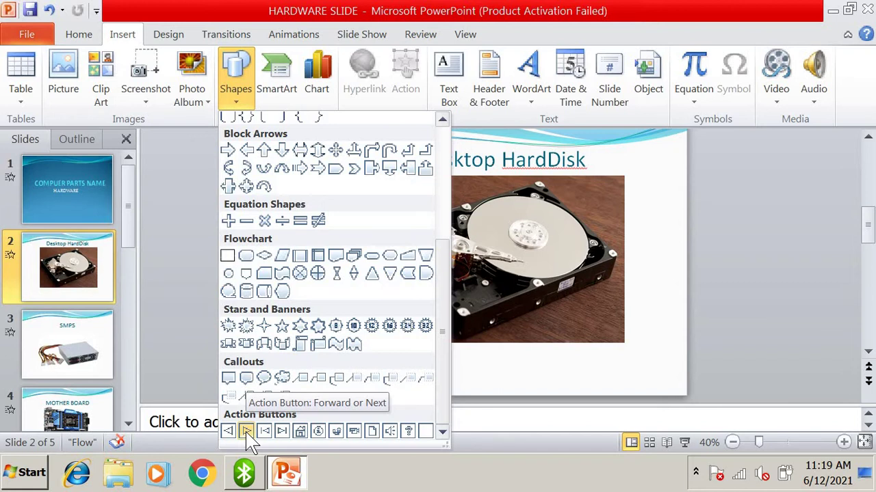
{"action": "left_click", "coordinate": [246, 432]}
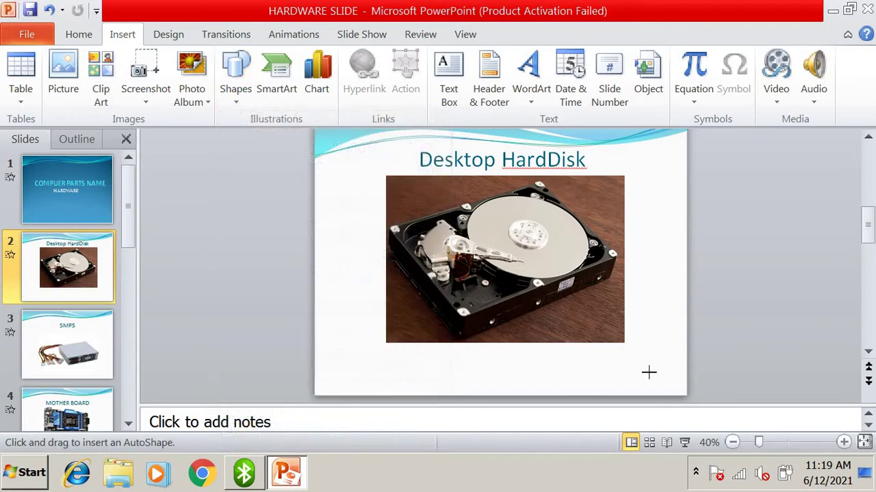
{"action": "left_click_drag", "start_coordinate": [623, 361], "coordinate": [674, 391]}
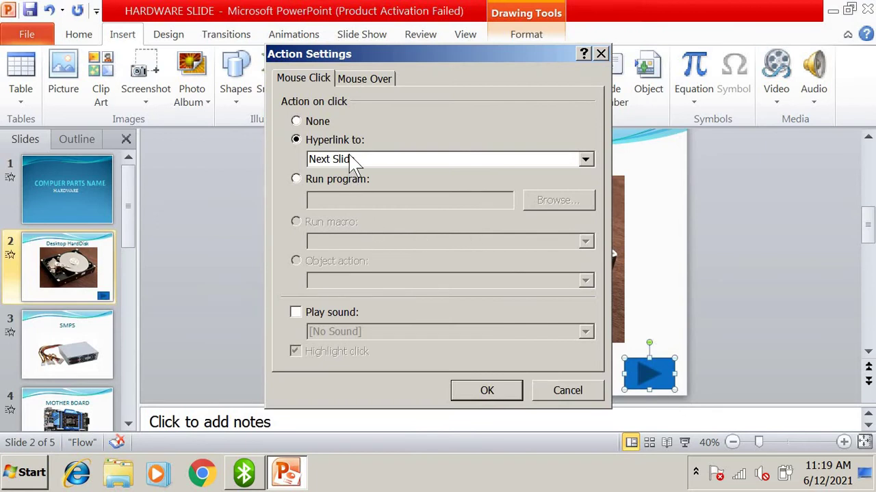
{"action": "left_click", "coordinate": [499, 394]}
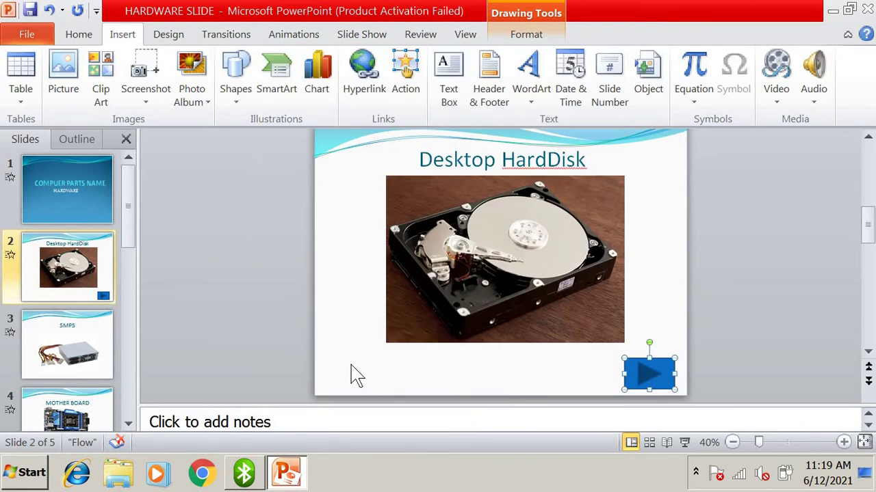
- Draw a Back or Previous button linked to Previous Slide, then center both arrow buttons below the photo
{"action": "left_click", "coordinate": [236, 102]}
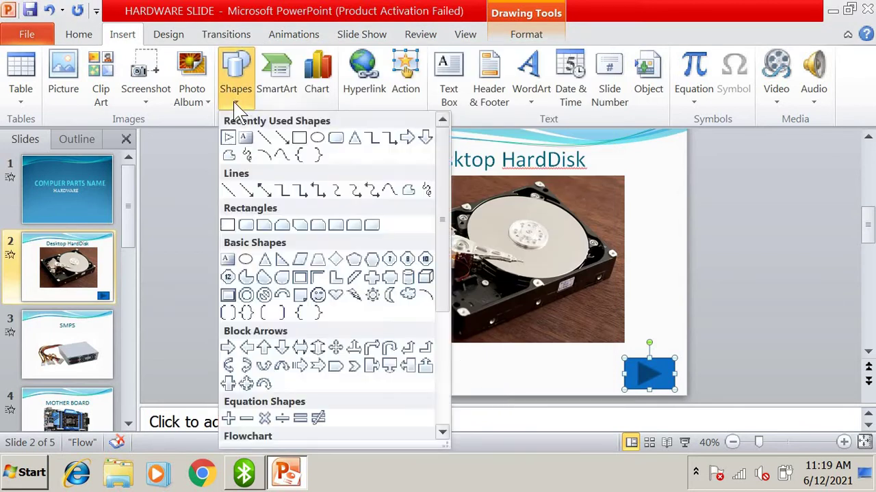
{"action": "left_click", "coordinate": [443, 435]}
{"action": "left_click_drag", "start_coordinate": [445, 321], "coordinate": [446, 393]}
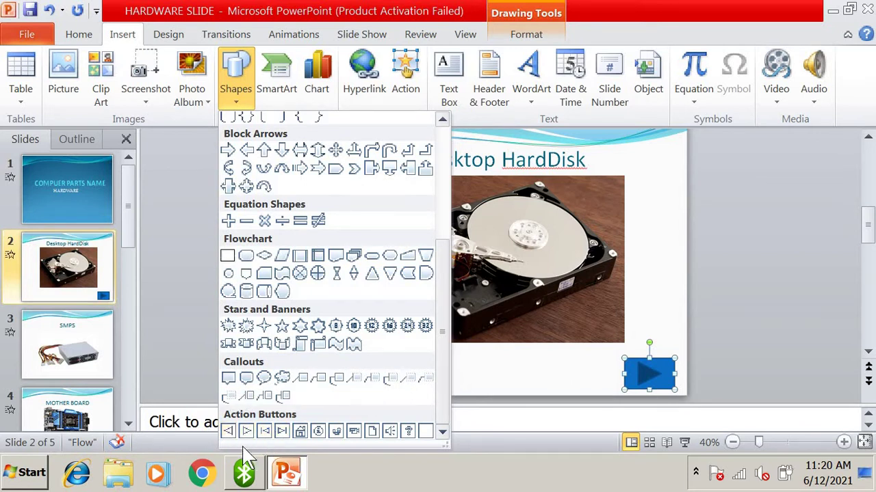
{"action": "left_click", "coordinate": [231, 434]}
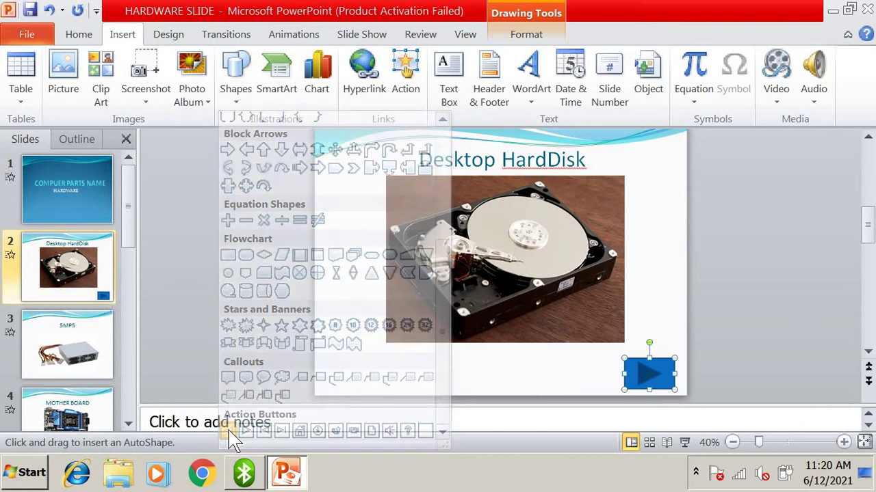
{"action": "left_click_drag", "start_coordinate": [335, 356], "coordinate": [377, 390]}
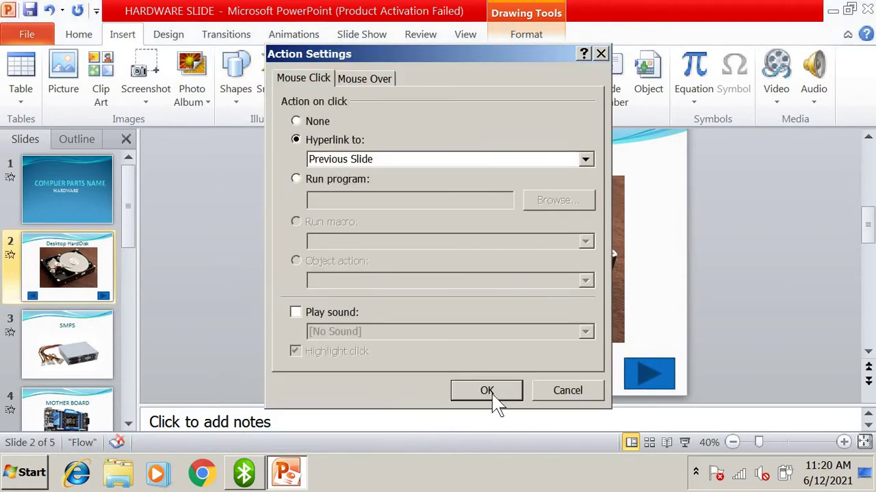
{"action": "left_click", "coordinate": [488, 389]}
{"action": "left_click_drag", "start_coordinate": [357, 370], "coordinate": [433, 372]}
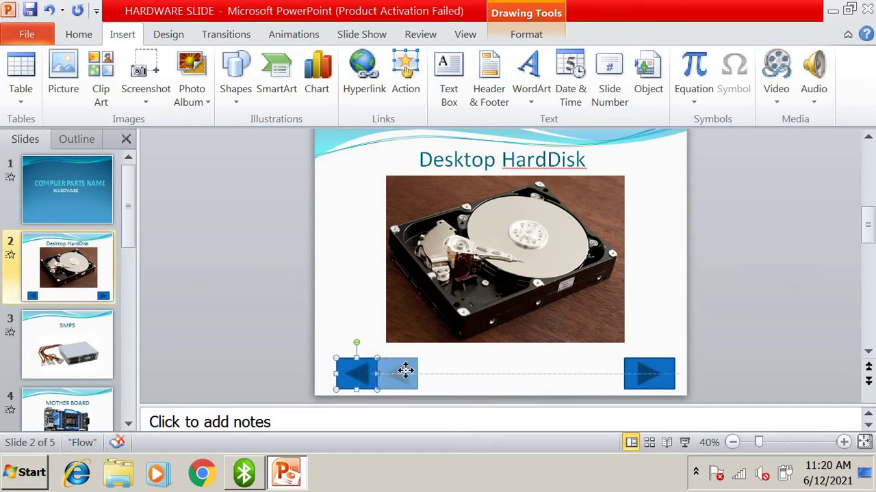
{"action": "left_click_drag", "start_coordinate": [653, 381], "coordinate": [567, 379]}
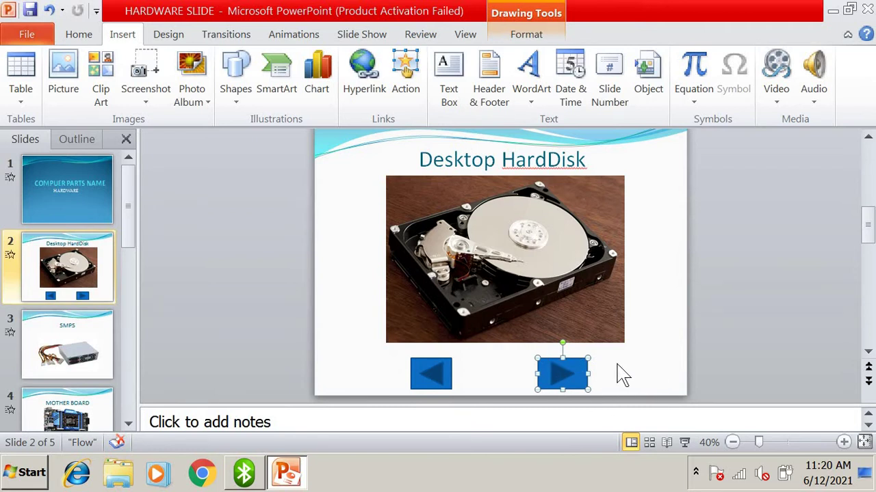
- Draw an End action button right of the forward button, hyperlinked to Last Slide
{"action": "left_click", "coordinate": [234, 99]}
{"action": "left_click_drag", "start_coordinate": [445, 280], "coordinate": [446, 404]}
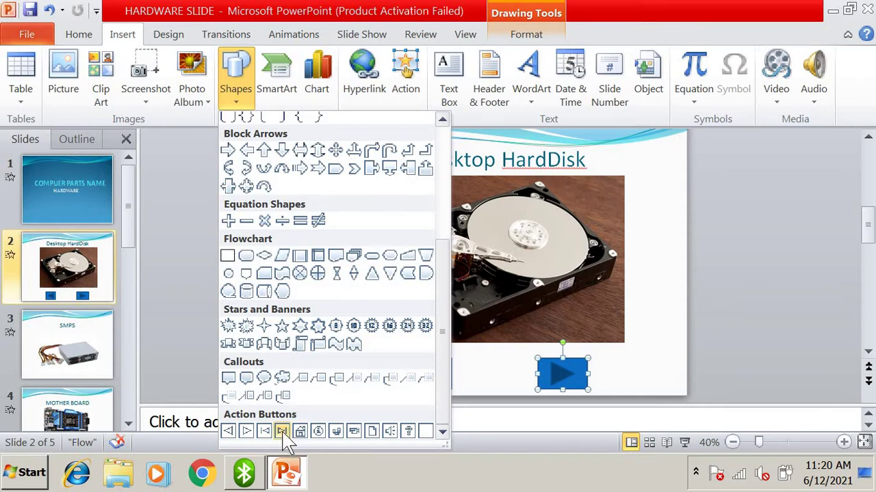
{"action": "left_click", "coordinate": [281, 433]}
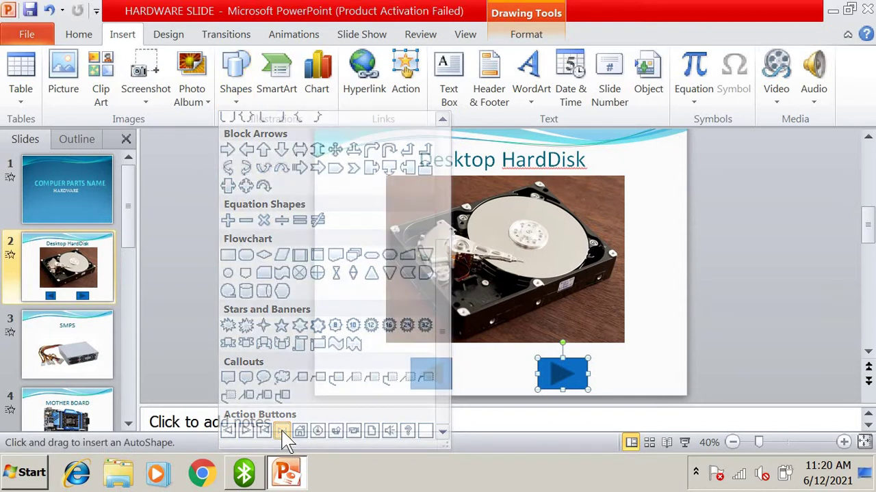
{"action": "mouse_move", "coordinate": [605, 361]}
{"action": "left_mouse_down"}
{"action": "mouse_move", "coordinate": [621, 385]}
{"action": "mouse_move", "coordinate": [645, 395]}
{"action": "left_mouse_up"}
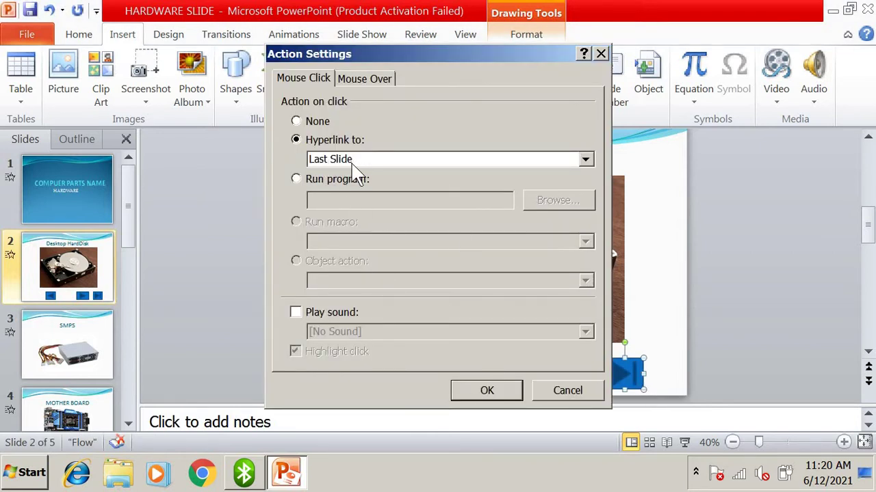
{"action": "left_click", "coordinate": [487, 393]}
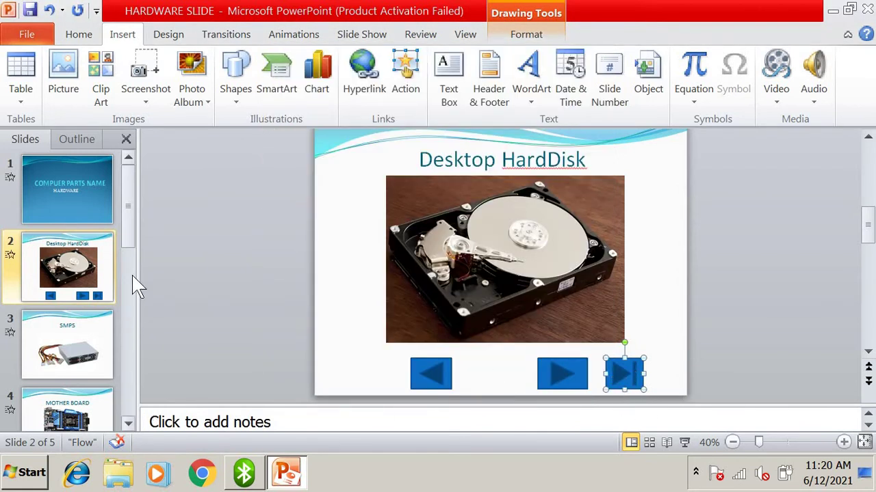
{"action": "left_click", "coordinate": [126, 363]}
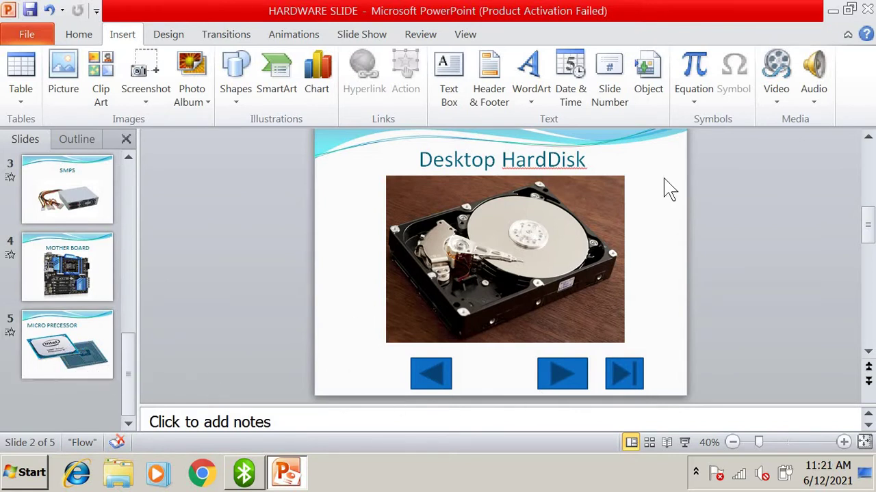
- Draw a Beginning action button left of the back button, hyperlinked to First Slide
{"action": "left_click", "coordinate": [235, 76]}
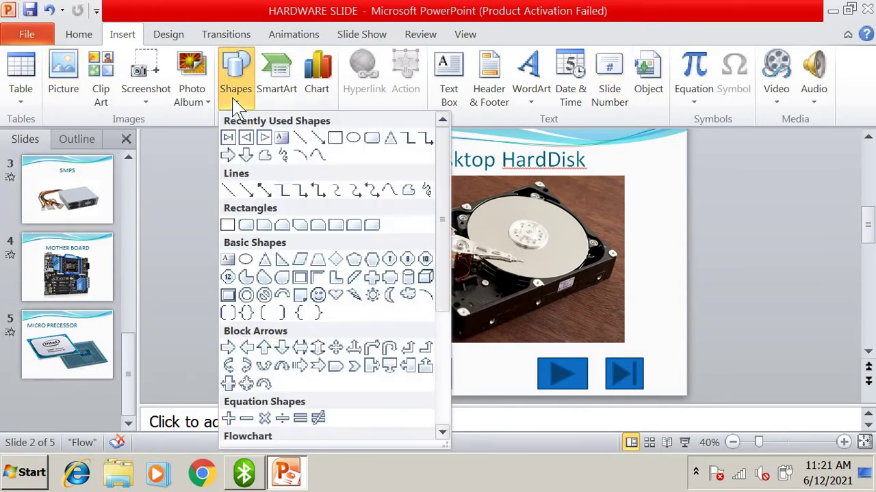
{"action": "left_click_drag", "start_coordinate": [446, 244], "coordinate": [440, 411]}
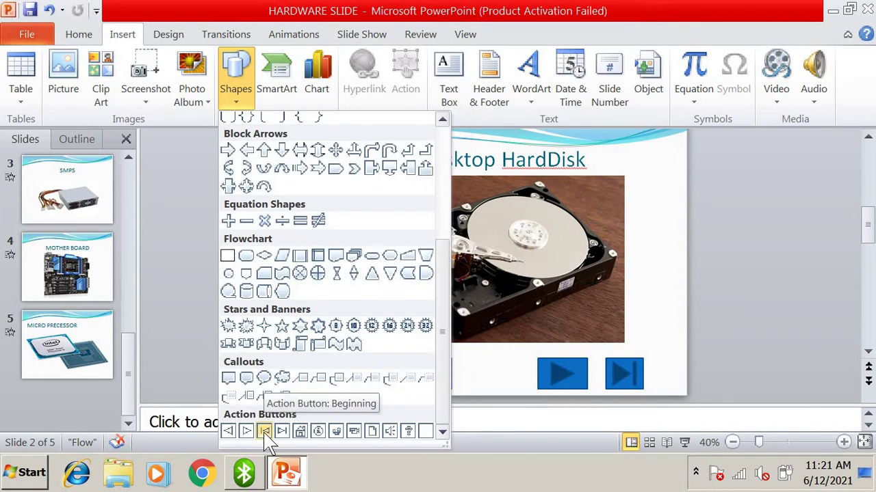
{"action": "left_click", "coordinate": [265, 432]}
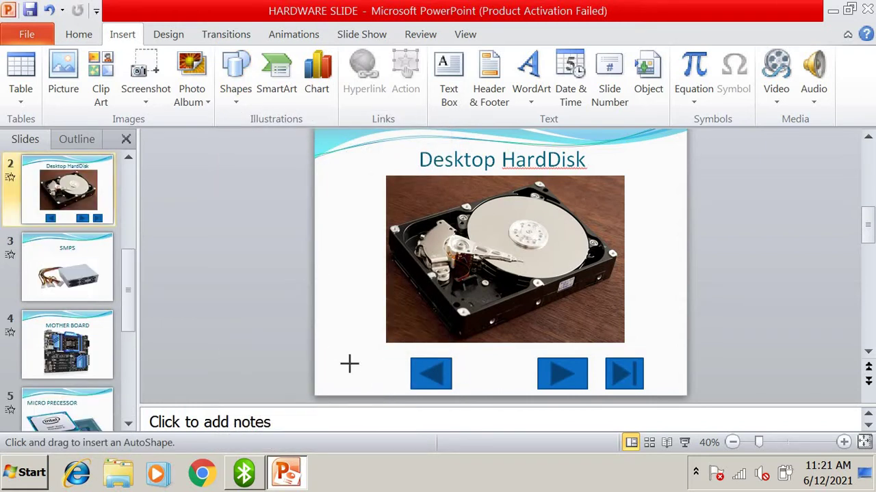
{"action": "left_click_drag", "start_coordinate": [338, 356], "coordinate": [387, 394]}
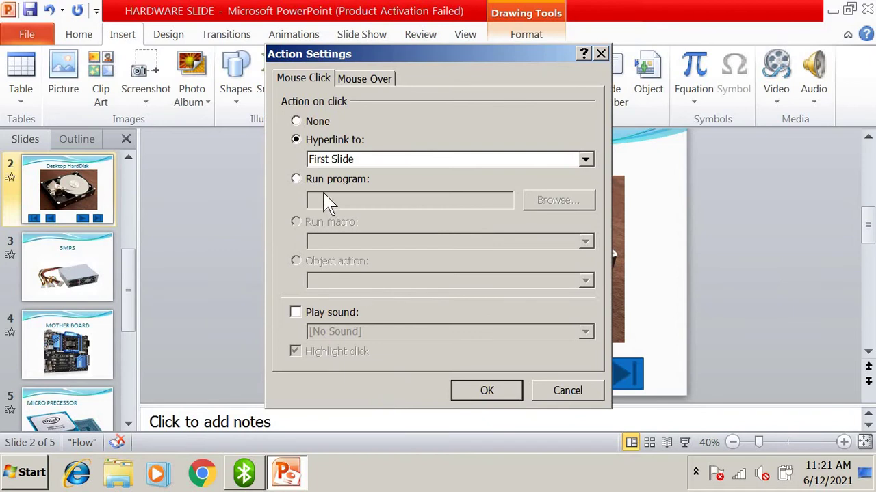
{"action": "left_click", "coordinate": [486, 391]}
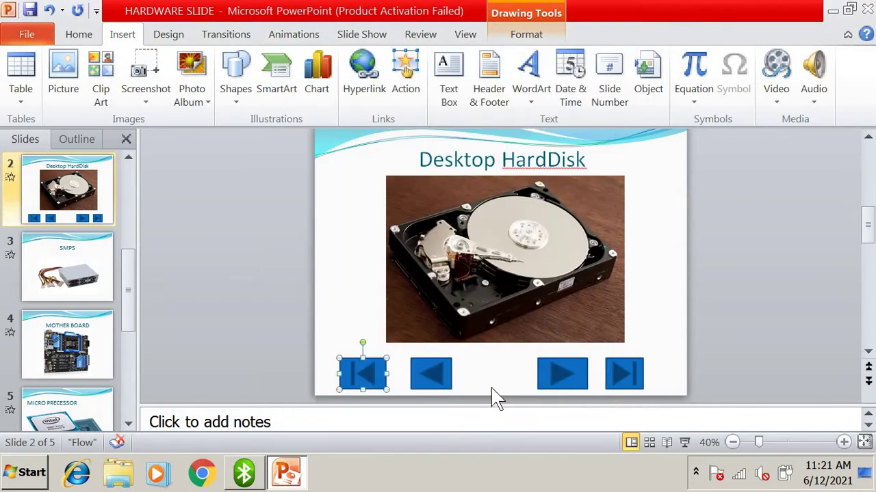
{"action": "left_click", "coordinate": [518, 377]}
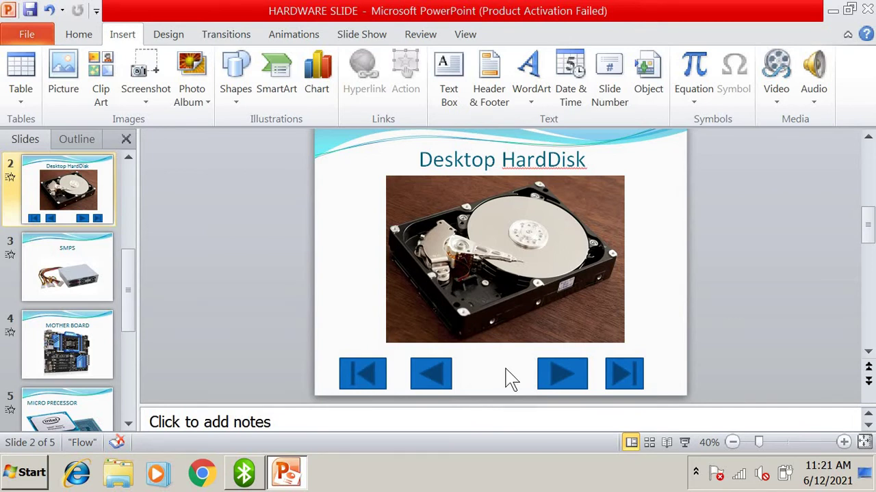
- Run the slide show, try the End button on Desktop HardDisk, then end the show
{"action": "key", "text": "F5"}
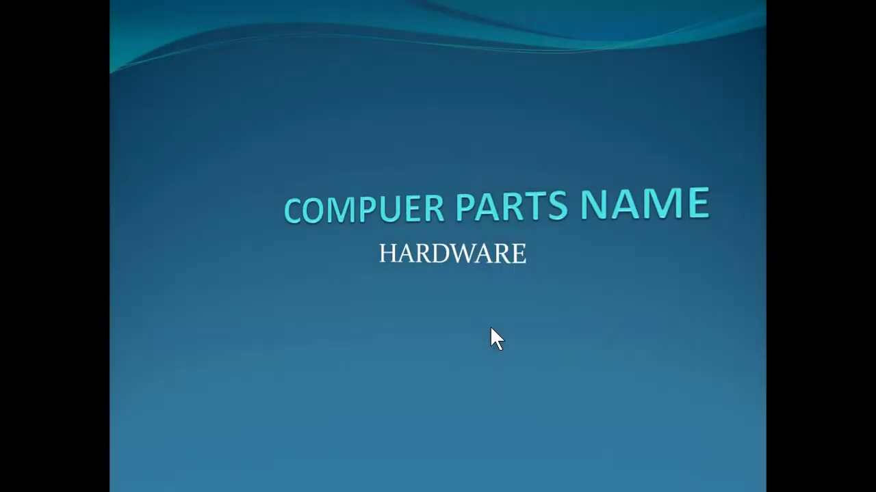
{"action": "key", "text": "Right"}
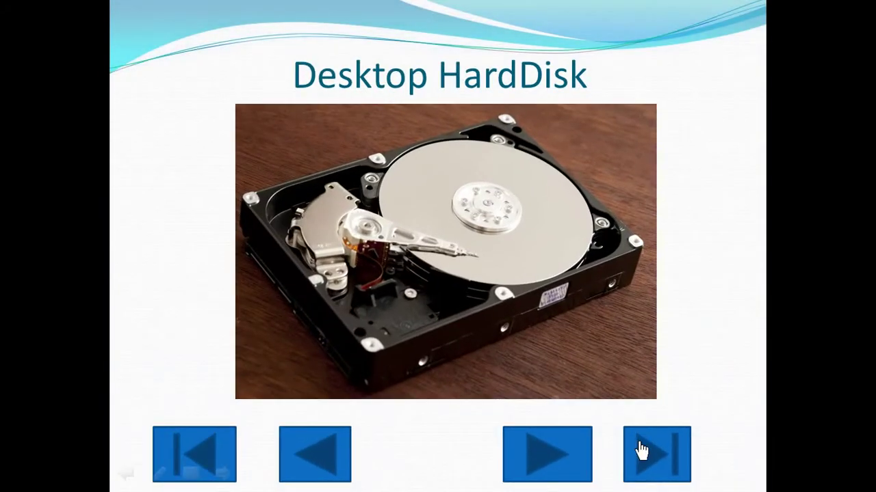
{"action": "left_click", "coordinate": [662, 457]}
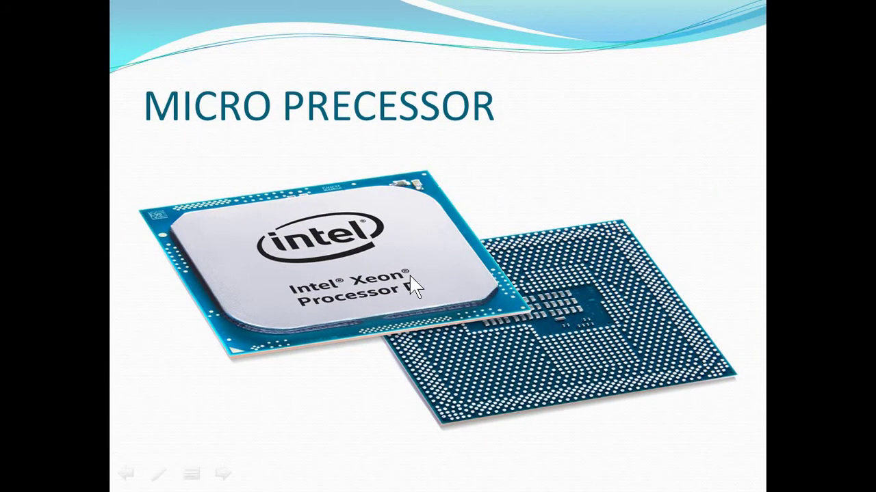
{"action": "right_click", "coordinate": [495, 208]}
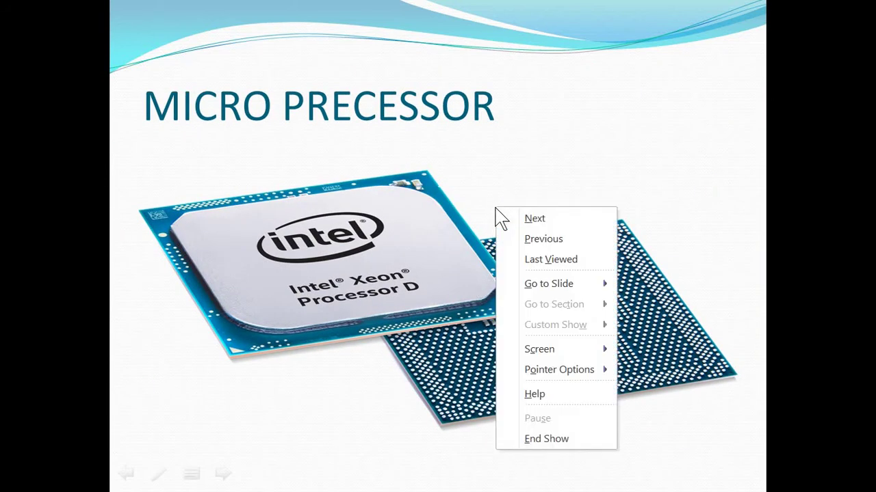
{"action": "left_click", "coordinate": [553, 444]}
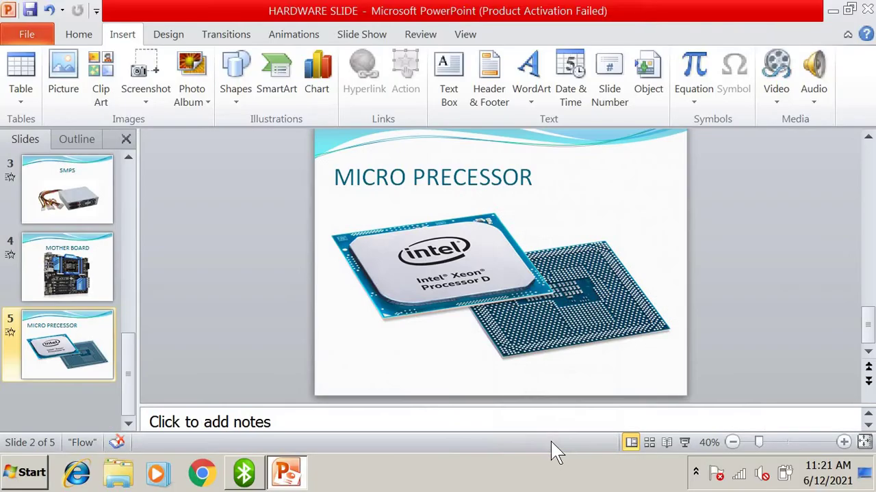
- Rerun the show and confirm the forward button on Desktop HardDisk reaches SMPS, then end it
{"action": "scroll", "coordinate": [297, 265], "scroll_direction": "up", "scroll_amount": 3}
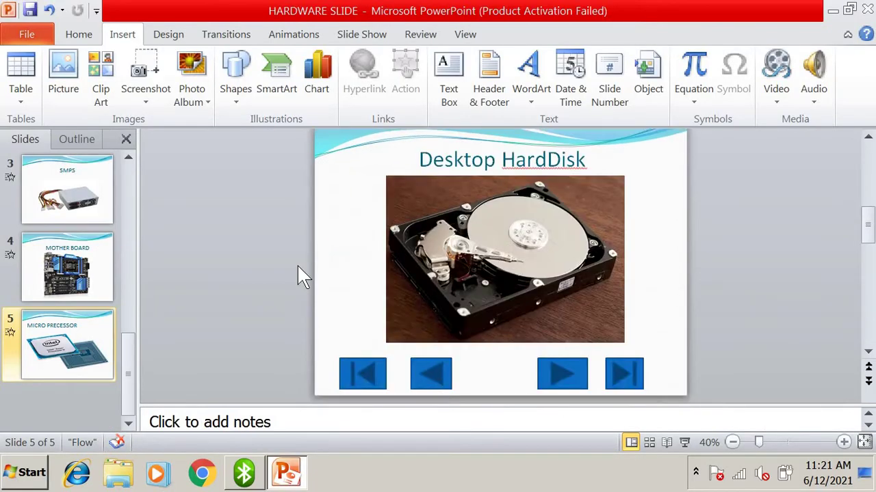
{"action": "scroll", "coordinate": [298, 264], "scroll_direction": "up", "scroll_amount": 1}
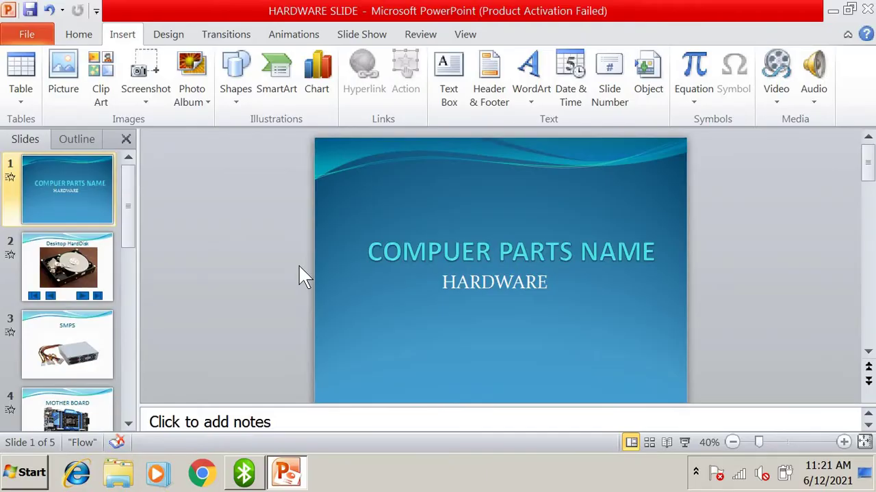
{"action": "key", "text": "F5"}
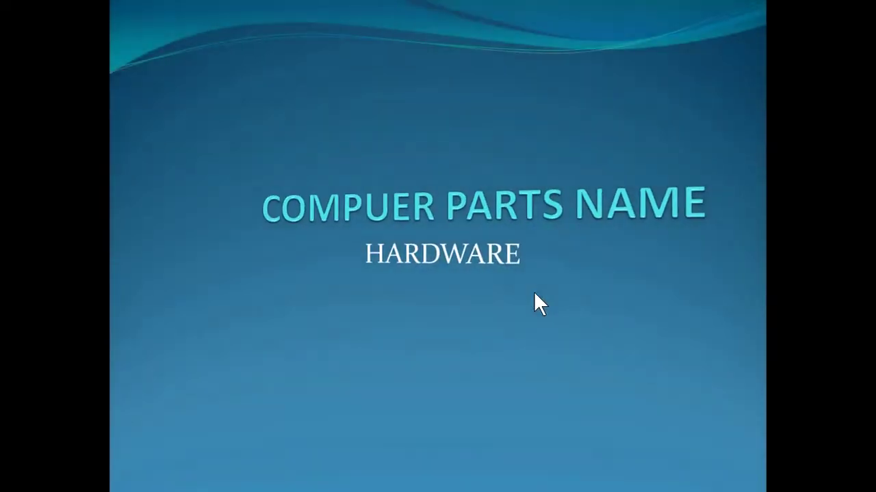
{"action": "key", "text": "Right"}
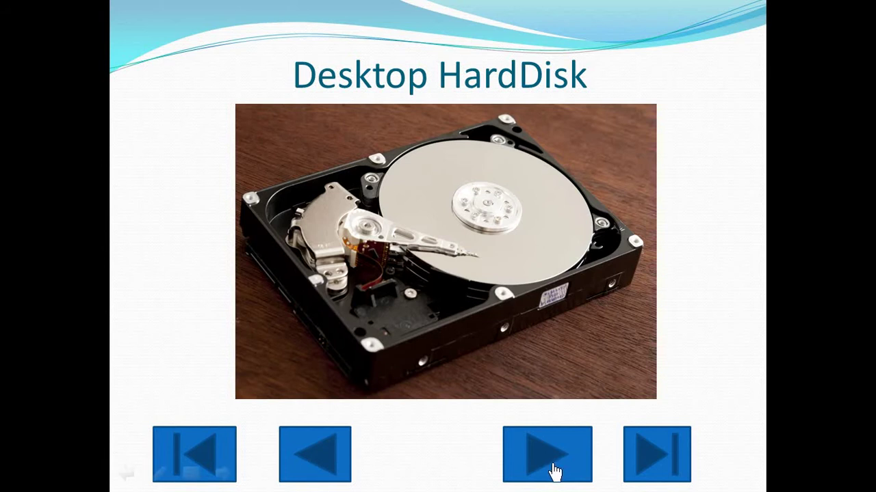
{"action": "left_click", "coordinate": [554, 472]}
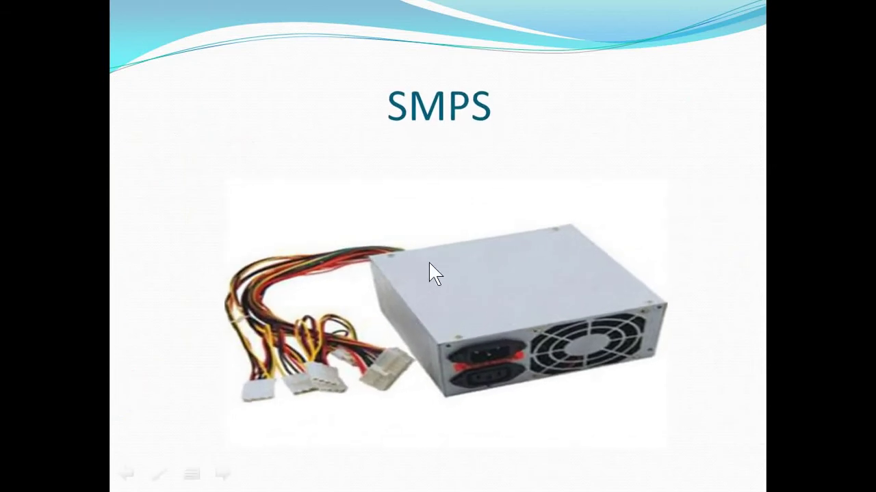
{"action": "right_click", "coordinate": [458, 217]}
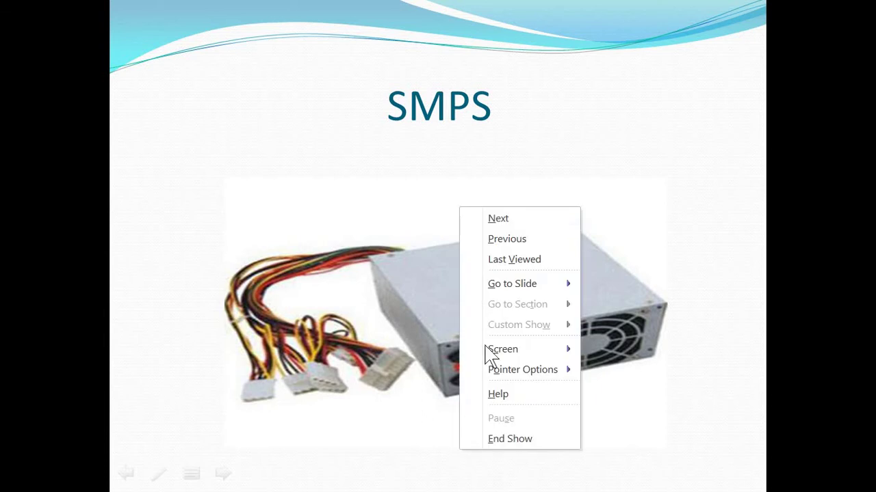
{"action": "left_click", "coordinate": [504, 438]}
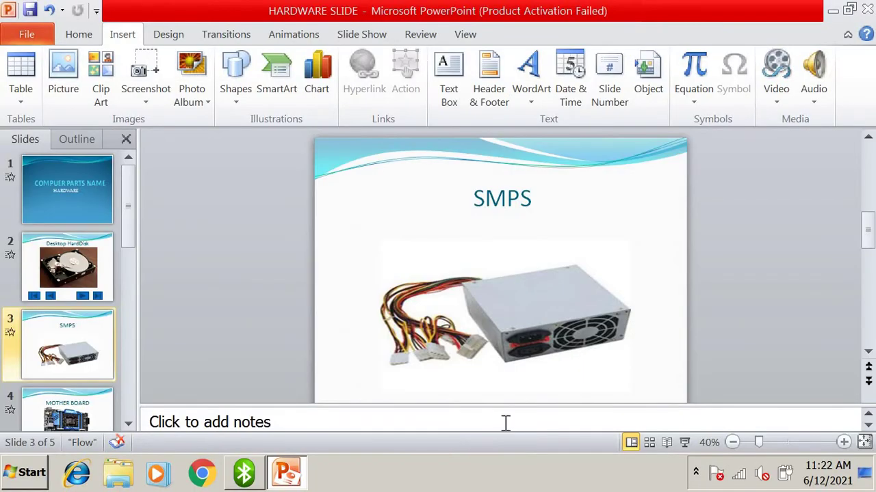
- Run the show, test the Previous button returning to the title slide, then end the show
{"action": "key", "text": "F5"}
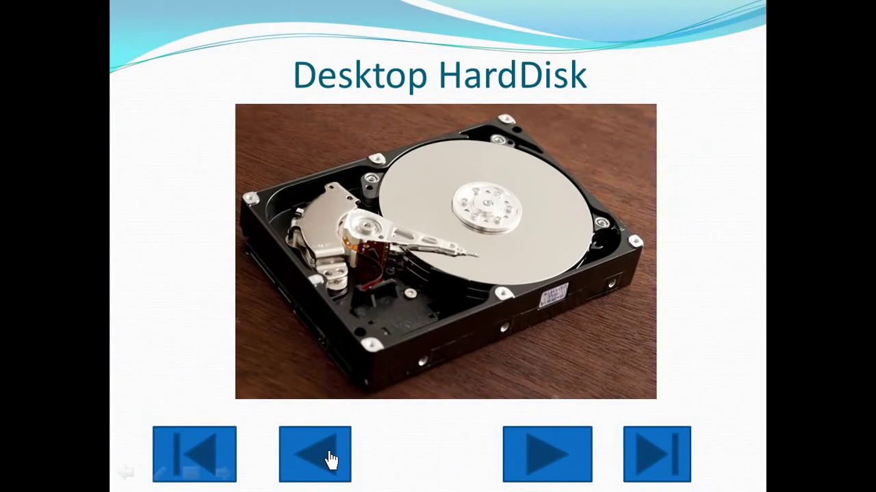
{"action": "left_click", "coordinate": [330, 460]}
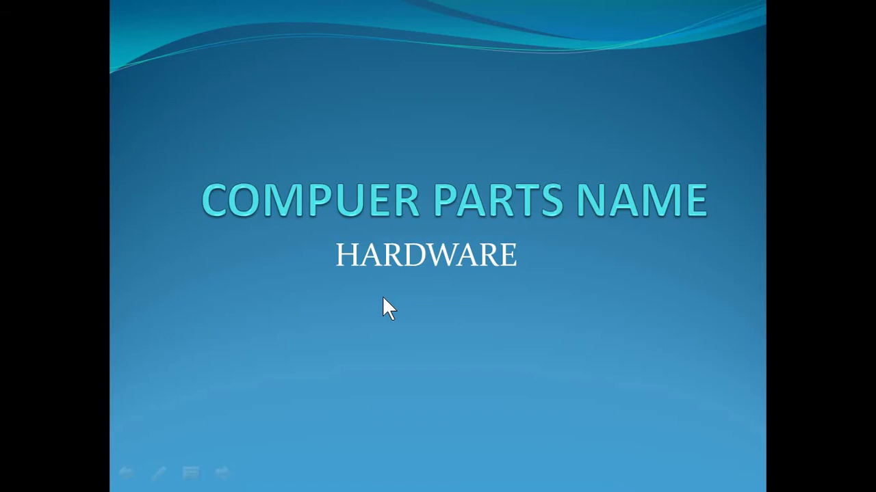
{"action": "right_click", "coordinate": [396, 275]}
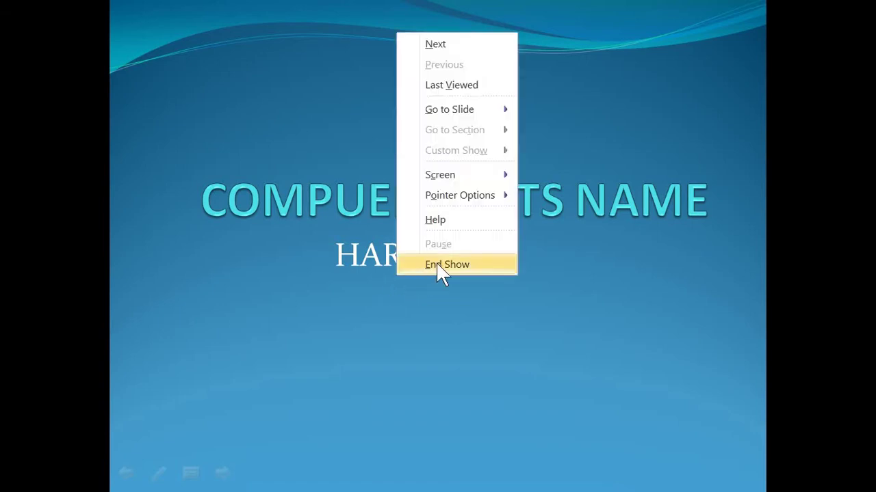
{"action": "left_click", "coordinate": [441, 267]}
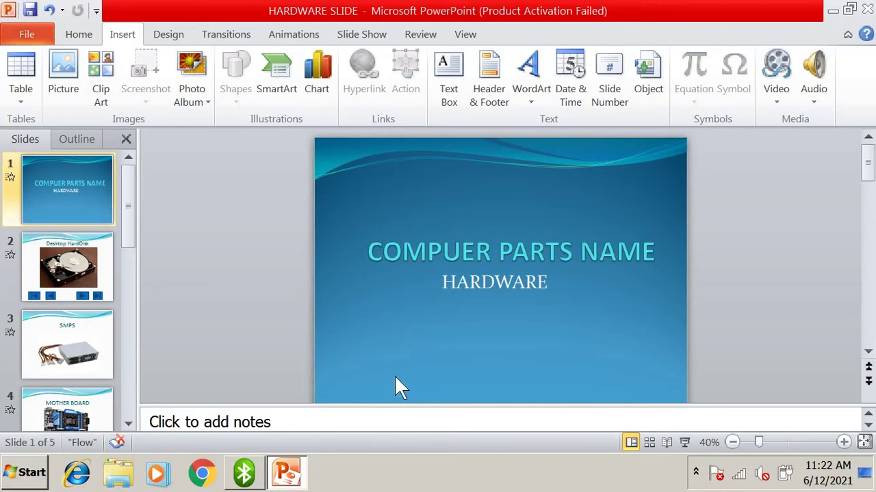
- Restart the show, advance to Desktop HardDisk, and test the Beginning button jumping to slide 1
{"action": "key", "text": "F5"}
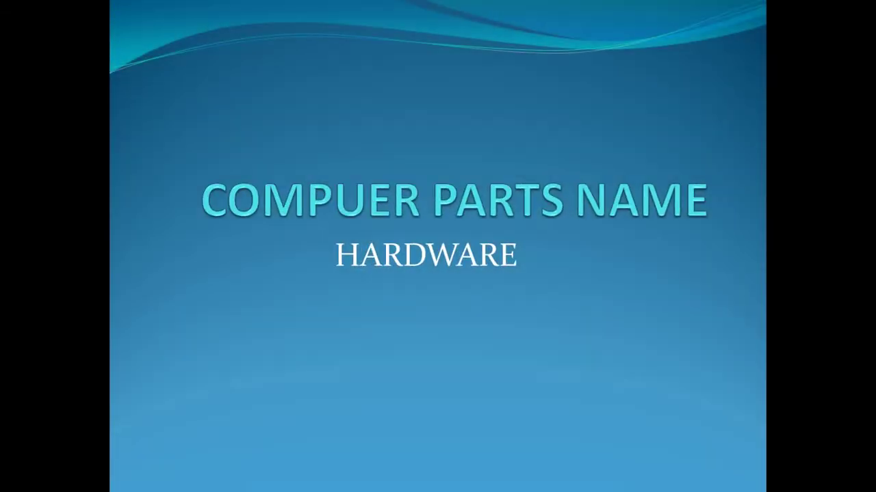
{"action": "key", "text": "Right"}
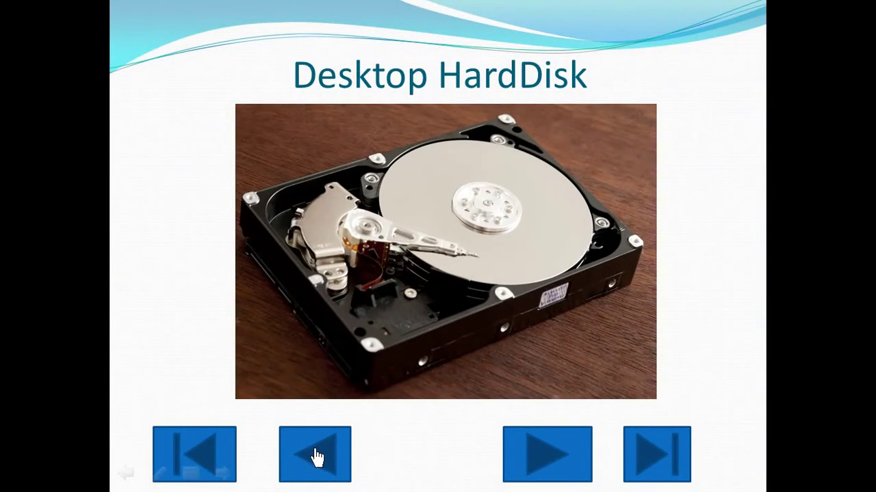
{"action": "left_click", "coordinate": [194, 453]}
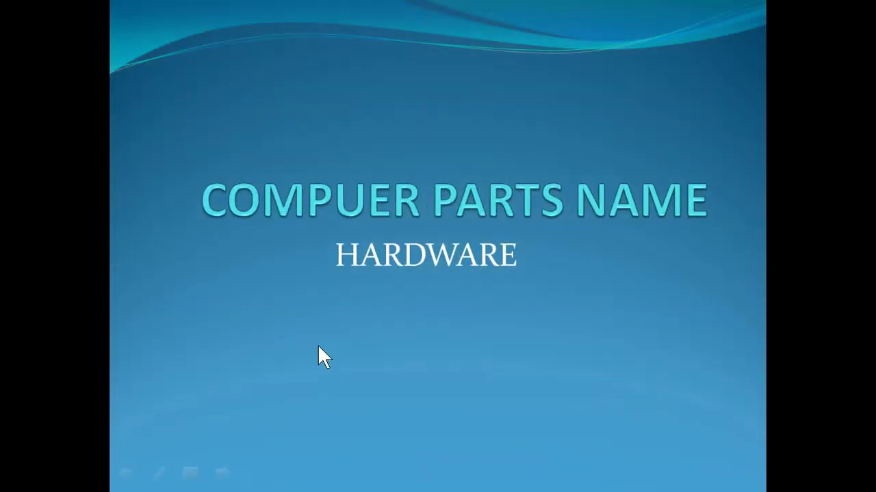
{"action": "right_click", "coordinate": [426, 293]}
- End the slide show, close the shapes gallery unused, and select slide 4, MOTHER BOARD
{"action": "left_click", "coordinate": [477, 283]}
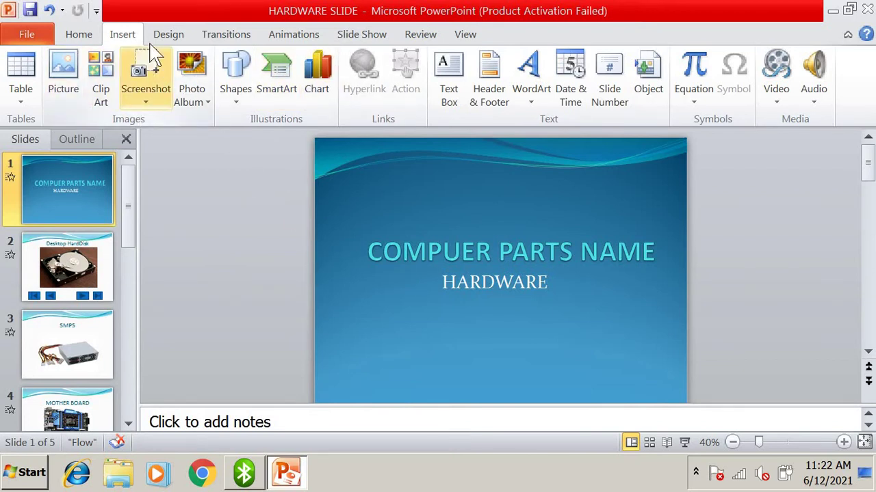
{"action": "left_click", "coordinate": [234, 106]}
{"action": "left_click_drag", "start_coordinate": [446, 235], "coordinate": [445, 381]}
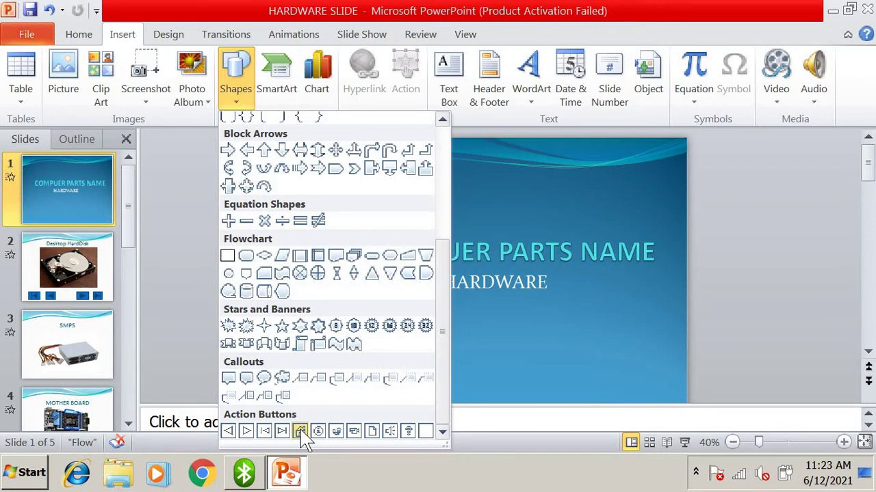
{"action": "left_click", "coordinate": [75, 414]}
{"action": "left_click", "coordinate": [73, 421]}
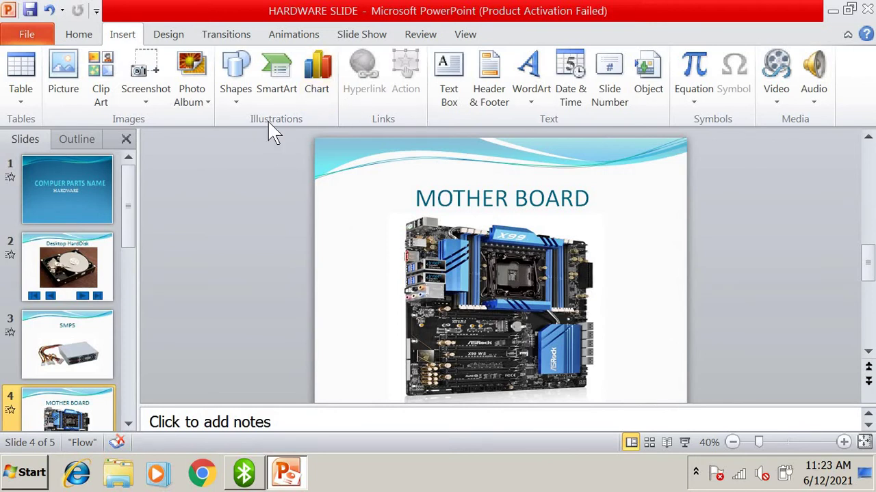
- Draw a Home action button at MOTHER BOARD's bottom right, hyperlinked to First Slide
{"action": "left_click", "coordinate": [237, 95]}
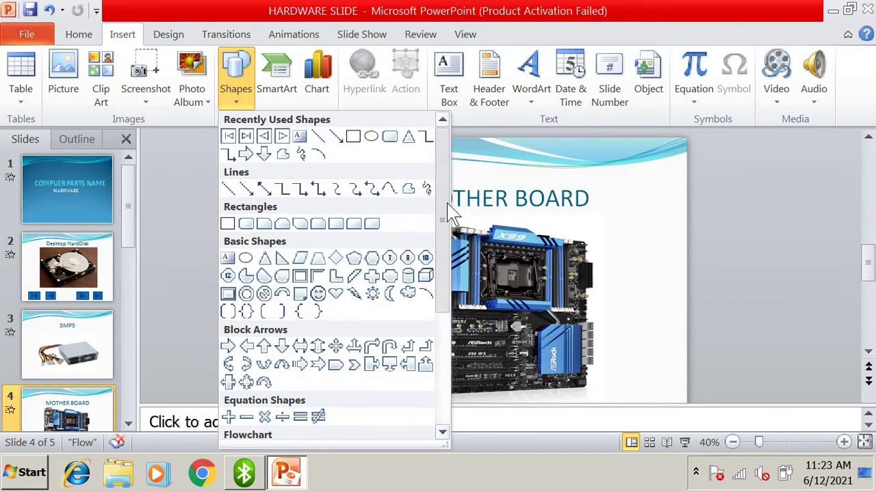
{"action": "left_click_drag", "start_coordinate": [445, 211], "coordinate": [448, 350]}
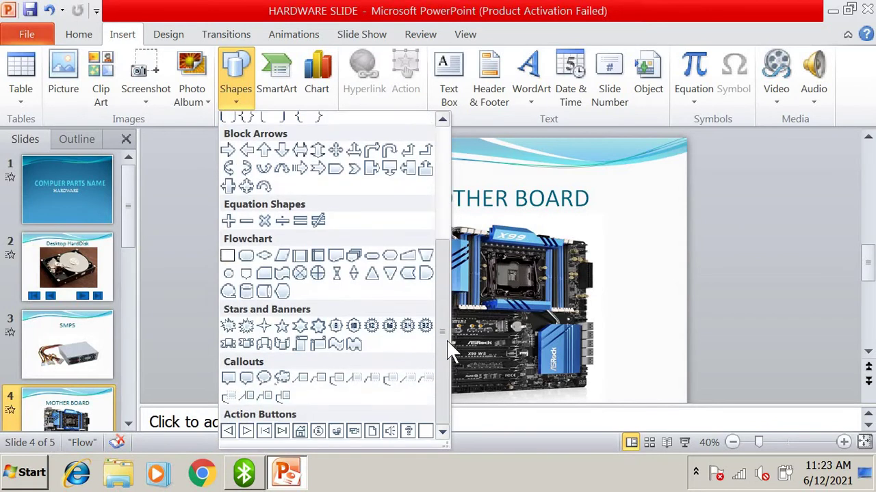
{"action": "left_click", "coordinate": [300, 432]}
{"action": "left_click", "coordinate": [301, 433]}
{"action": "left_click_drag", "start_coordinate": [632, 357], "coordinate": [671, 394]}
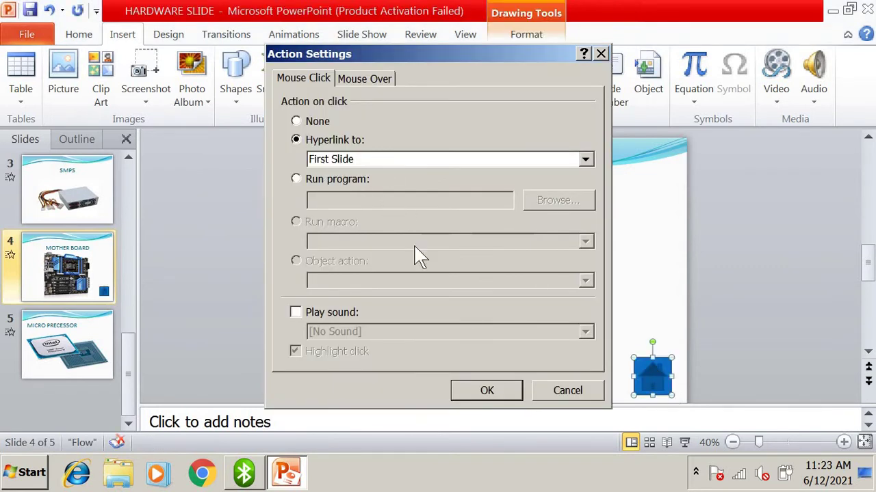
{"action": "left_click", "coordinate": [491, 394]}
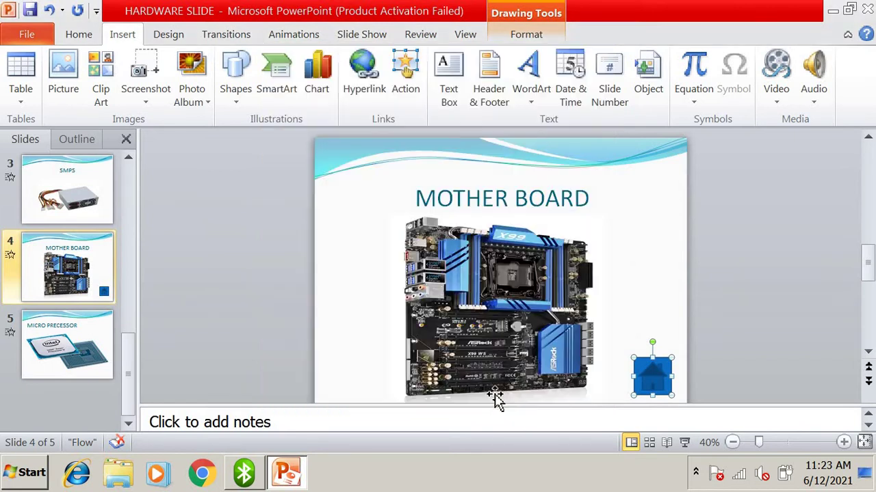
{"action": "left_click", "coordinate": [498, 395]}
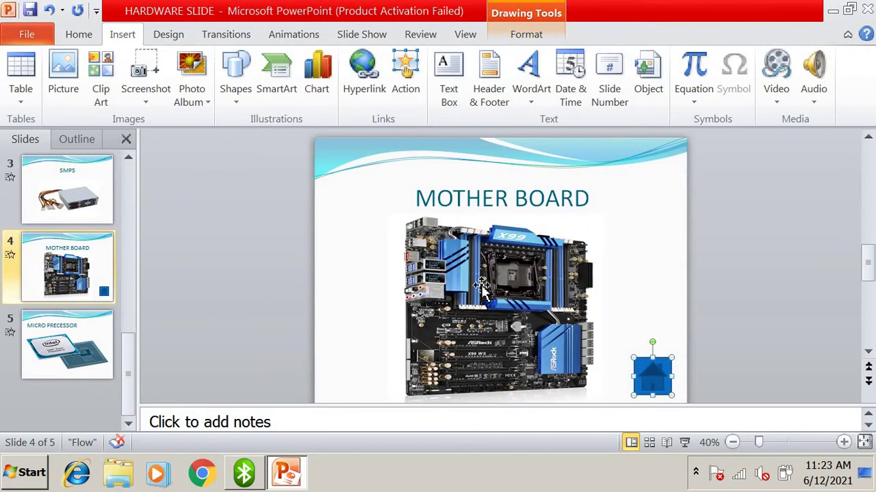
{"action": "left_click", "coordinate": [111, 267]}
{"action": "scroll", "coordinate": [109, 270], "scroll_direction": "up", "scroll_amount": 2}
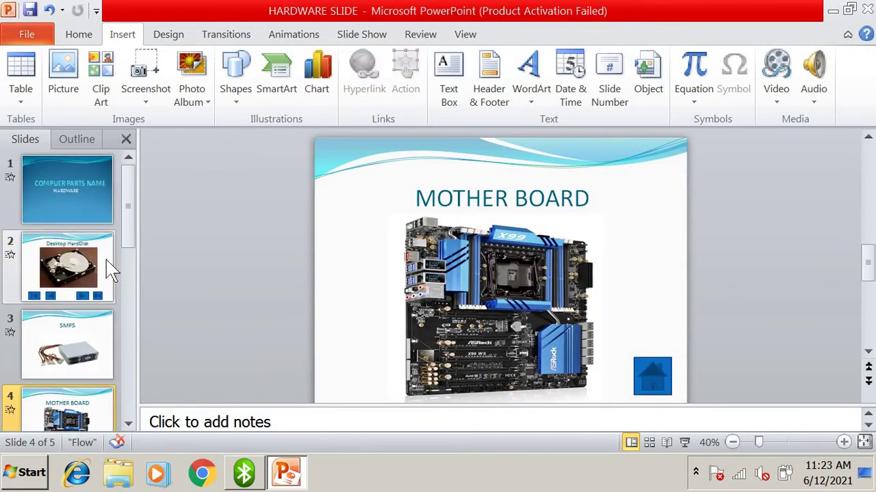
- Run the show to the MOTHER BOARD slide and confirm its Home button returns to the title slide
{"action": "key", "text": "F5"}
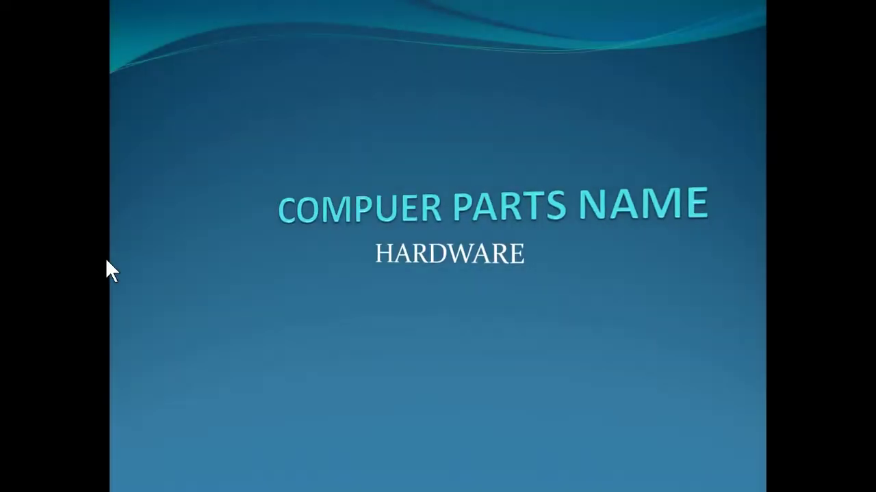
{"action": "key", "text": "Right"}
{"action": "key", "text": "Right"}
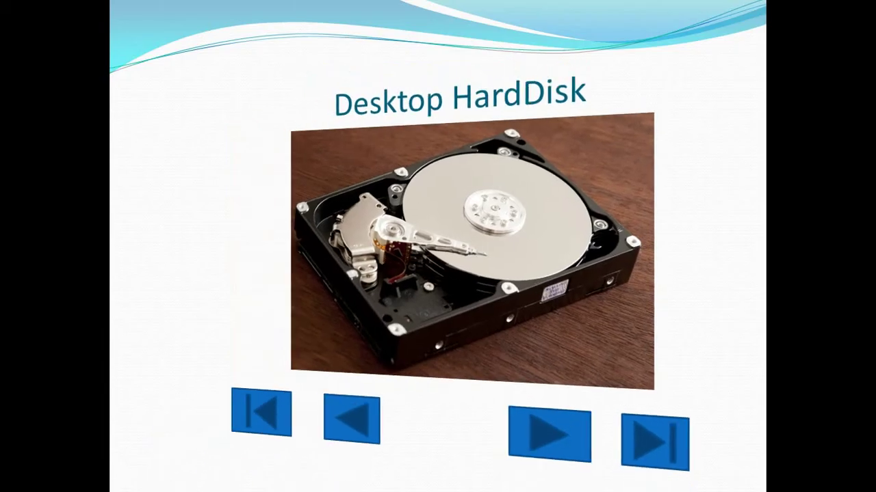
{"action": "key", "text": "Right"}
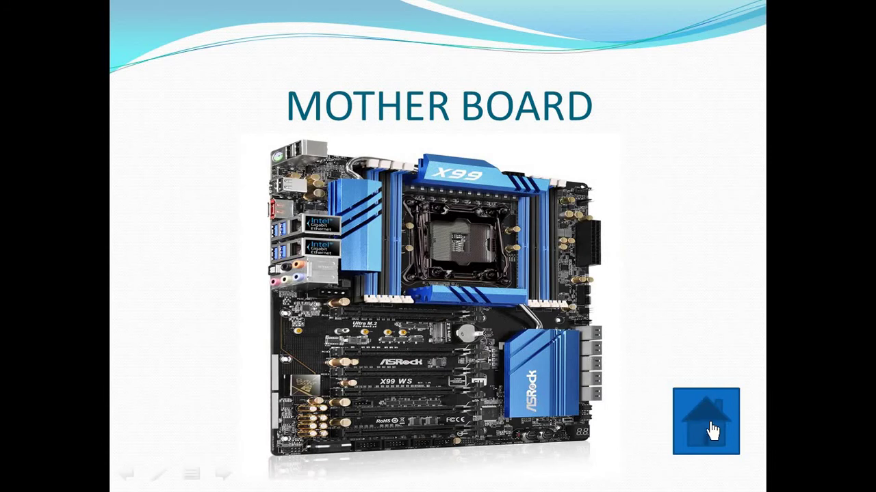
{"action": "left_click", "coordinate": [710, 424]}
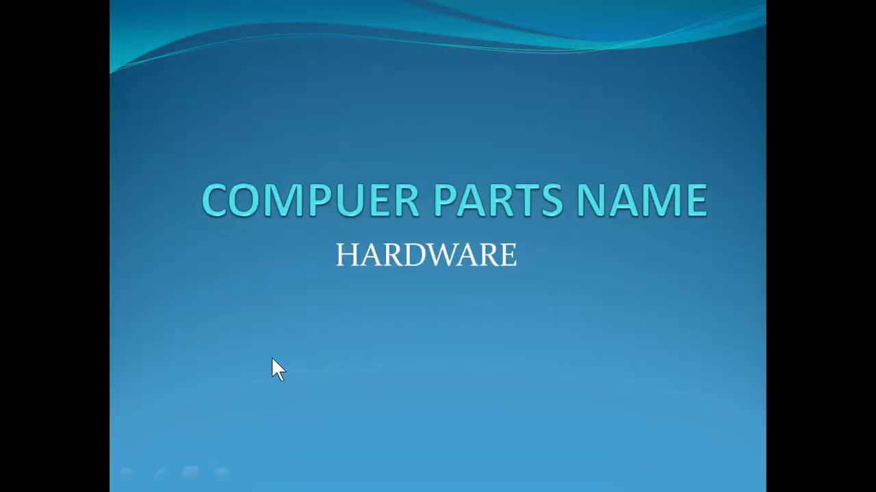
{"action": "right_click", "coordinate": [460, 318]}
- End the slide show, pick the Movie action button shape, and select slide 3, SMPS
{"action": "left_click", "coordinate": [511, 307]}
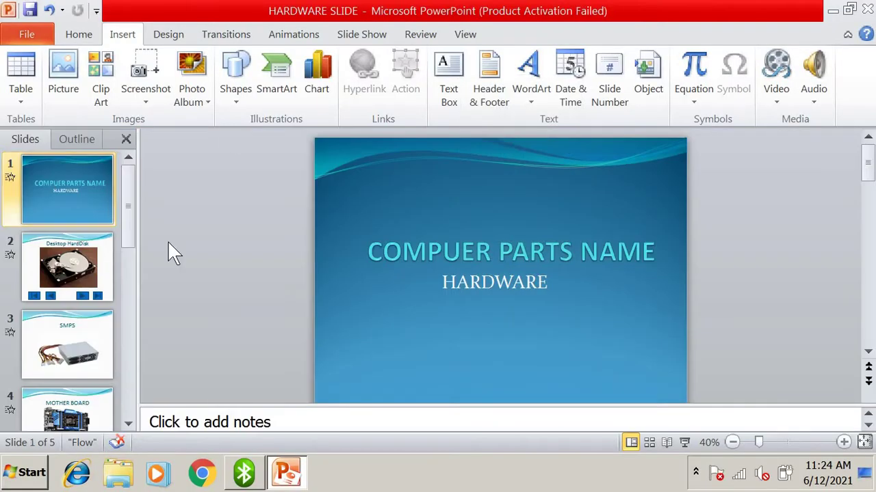
{"action": "left_click", "coordinate": [237, 103]}
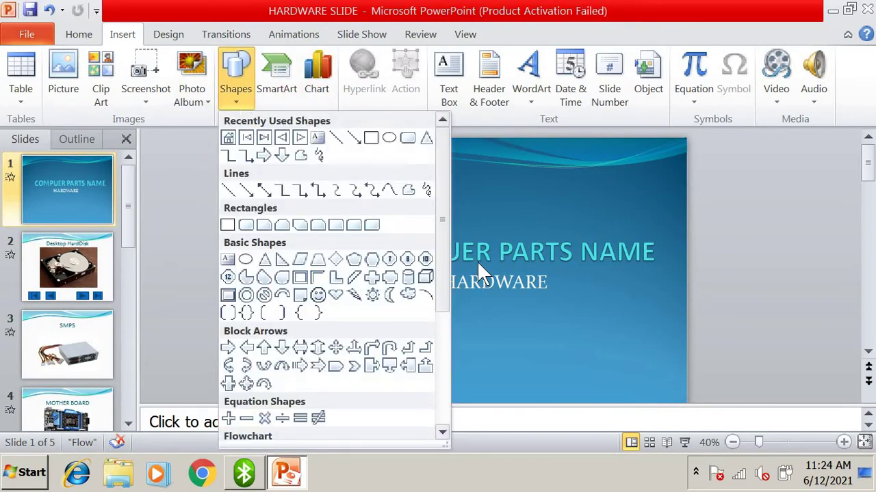
{"action": "scroll", "coordinate": [438, 397], "scroll_direction": "down", "scroll_amount": 5}
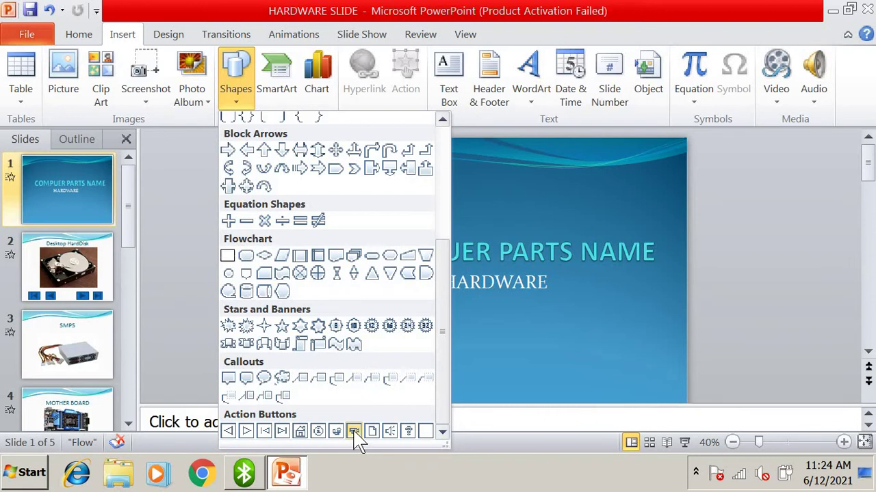
{"action": "left_click", "coordinate": [354, 432]}
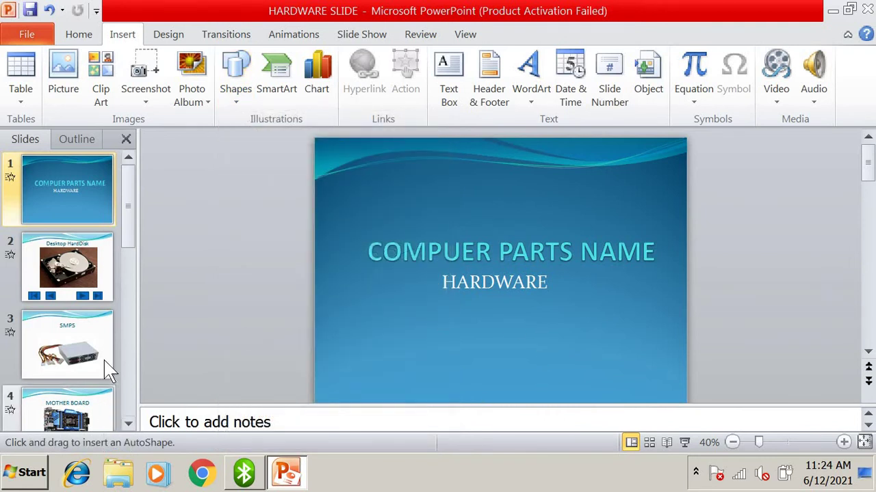
{"action": "left_click_drag", "start_coordinate": [133, 225], "coordinate": [127, 355]}
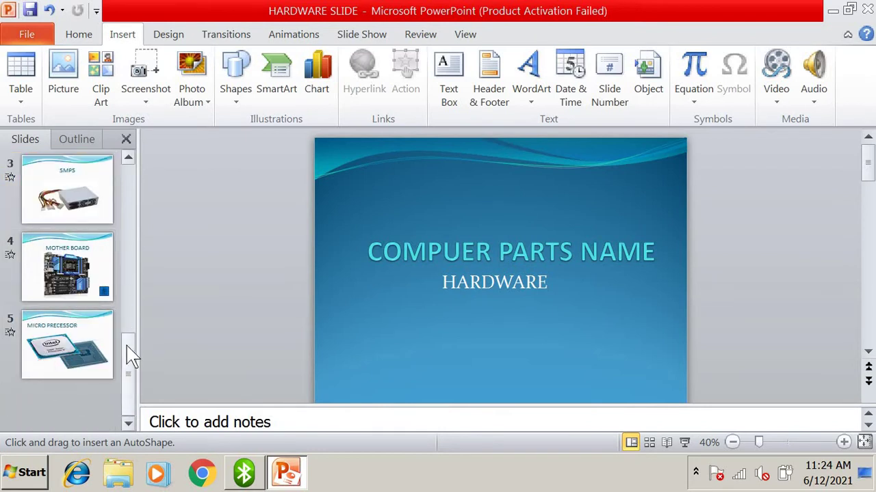
{"action": "left_click_drag", "start_coordinate": [130, 354], "coordinate": [126, 307]}
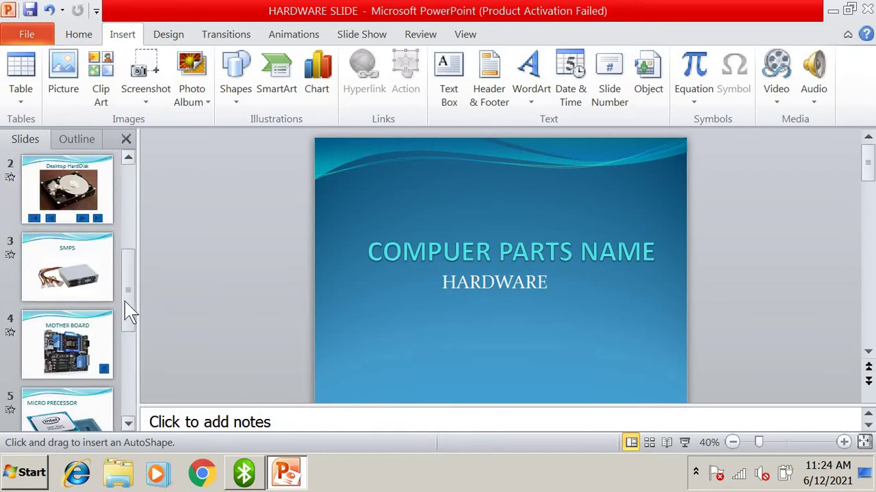
{"action": "left_click", "coordinate": [76, 279]}
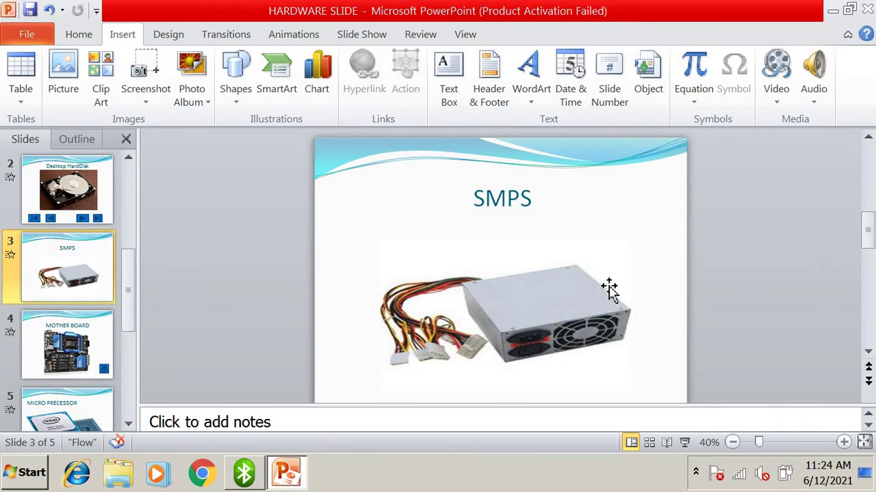
- Draw a Movie action button at the lower right of the SMPS slide
{"action": "left_click", "coordinate": [231, 99]}
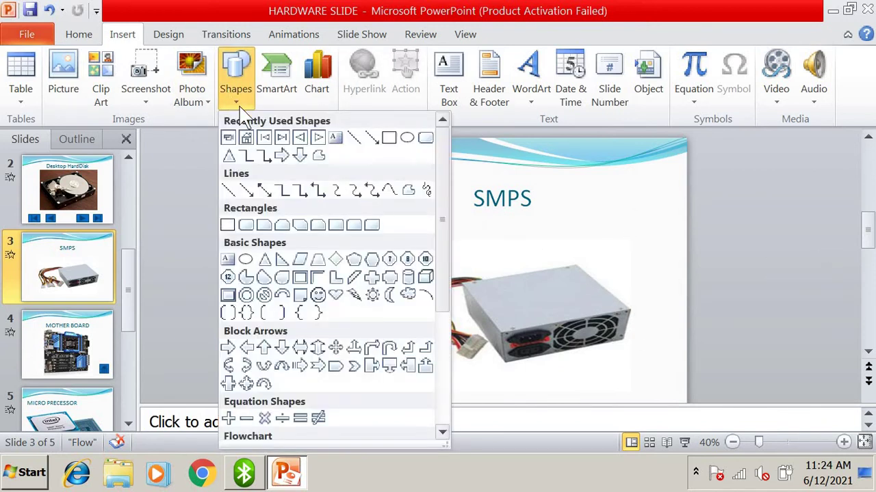
{"action": "mouse_move", "coordinate": [446, 274]}
{"action": "left_mouse_down"}
{"action": "mouse_move", "coordinate": [440, 390]}
{"action": "mouse_move", "coordinate": [329, 416]}
{"action": "left_mouse_up"}
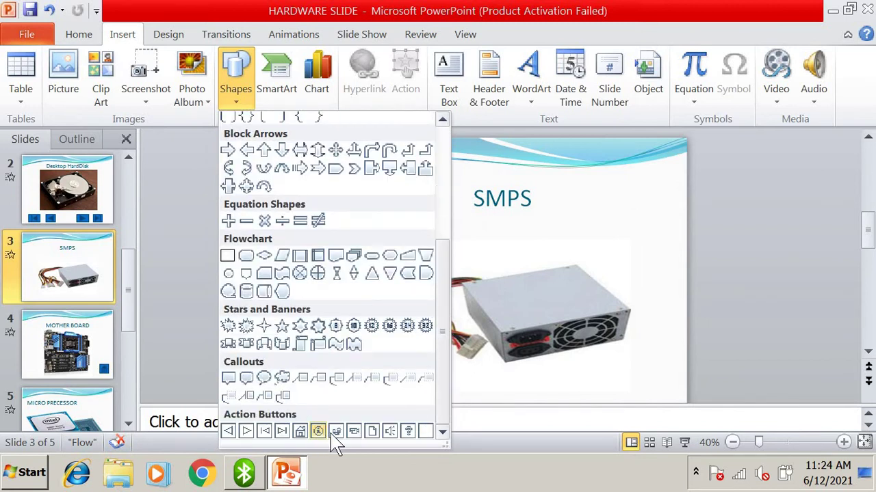
{"action": "left_click", "coordinate": [353, 431]}
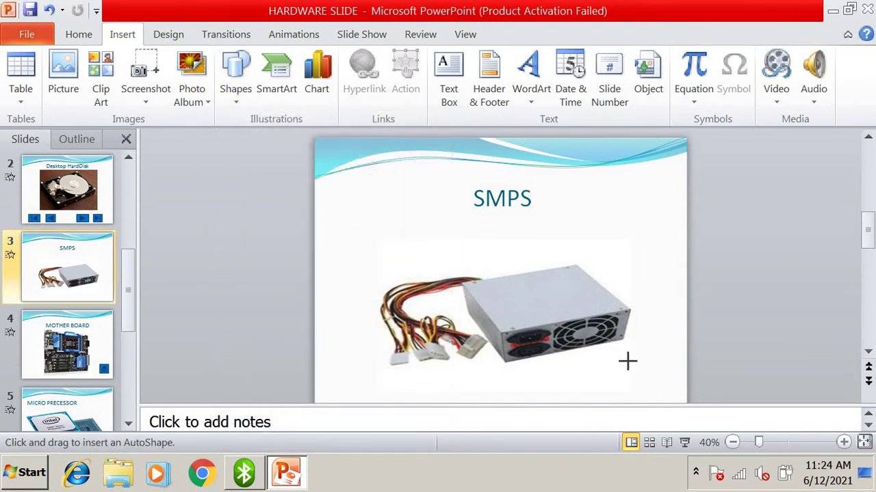
{"action": "mouse_move", "coordinate": [629, 358]}
{"action": "left_mouse_down"}
{"action": "mouse_move", "coordinate": [648, 391]}
{"action": "mouse_move", "coordinate": [667, 394]}
{"action": "left_mouse_up"}
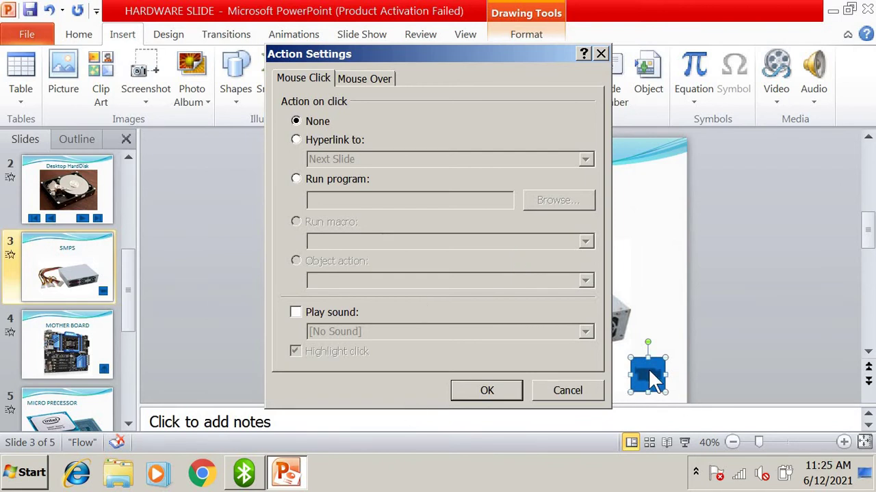
- Set the button to run the Wildlife video from Videos > Sample Videos, using All Files
{"action": "left_click", "coordinate": [297, 180]}
{"action": "left_click", "coordinate": [574, 214]}
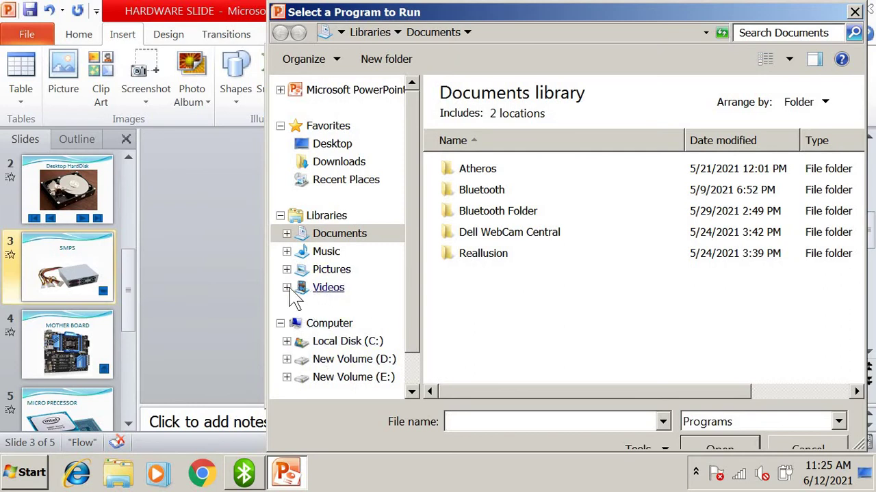
{"action": "left_click", "coordinate": [311, 294]}
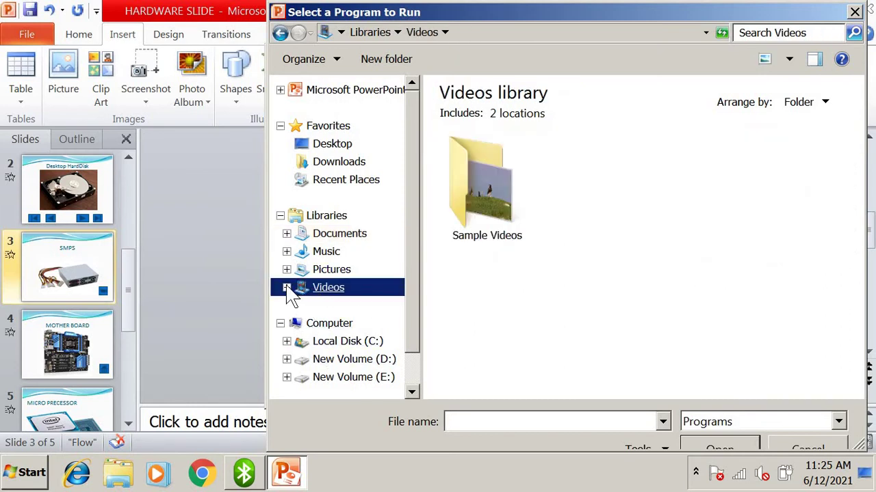
{"action": "left_click", "coordinate": [498, 219]}
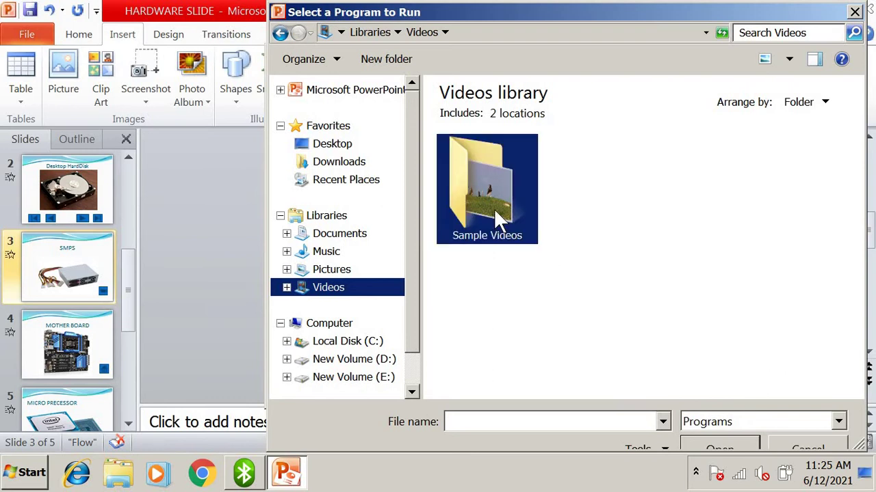
{"action": "double_click", "coordinate": [498, 219]}
{"action": "left_click", "coordinate": [344, 295]}
{"action": "left_click", "coordinate": [839, 422]}
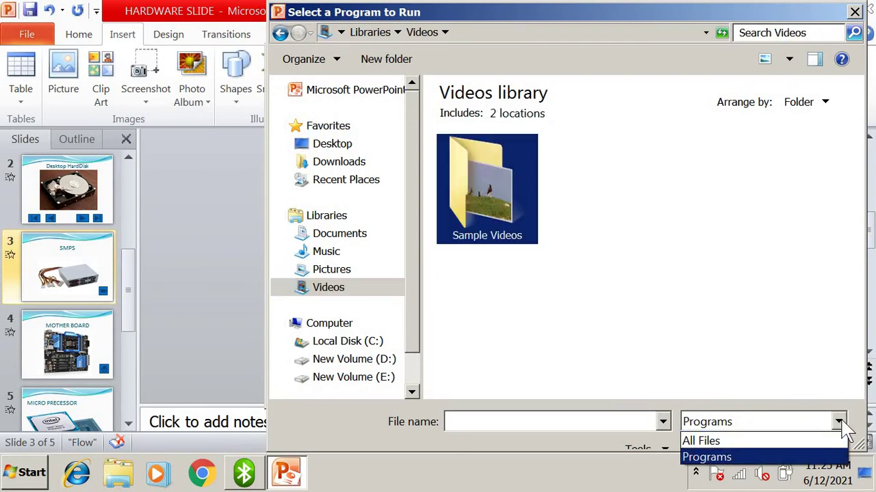
{"action": "left_click", "coordinate": [733, 442]}
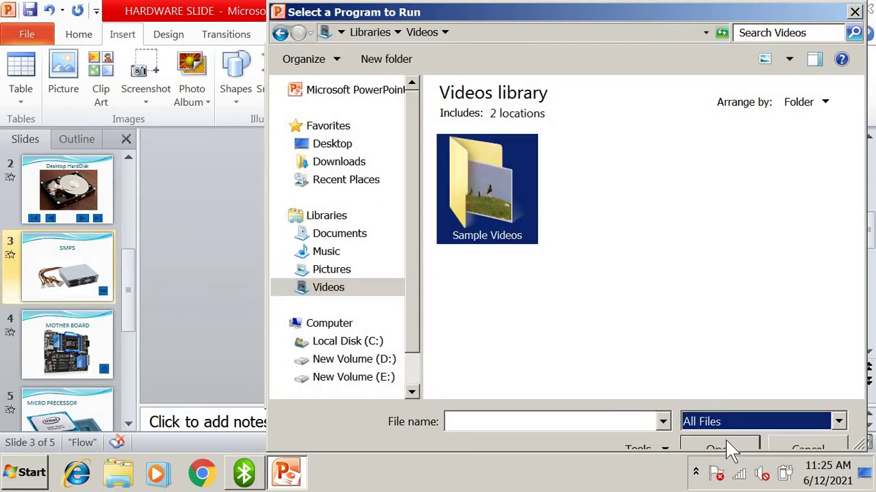
{"action": "double_click", "coordinate": [491, 202]}
{"action": "left_click", "coordinate": [495, 174]}
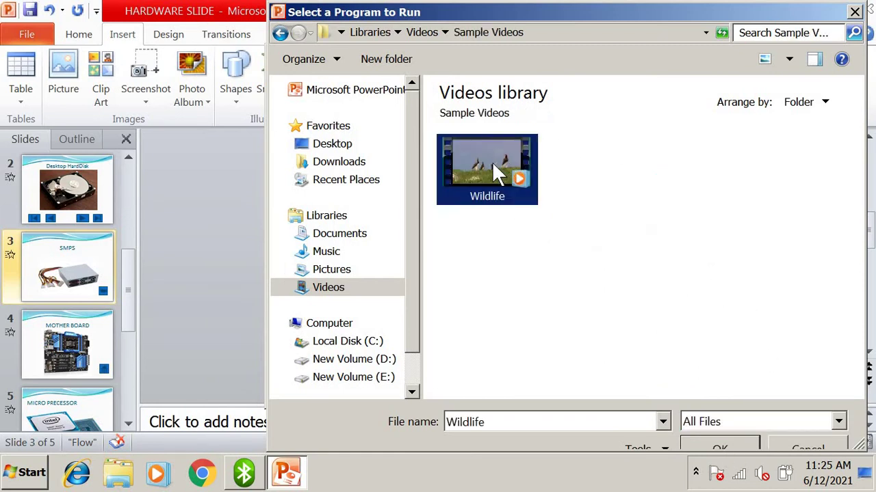
{"action": "left_click", "coordinate": [719, 446]}
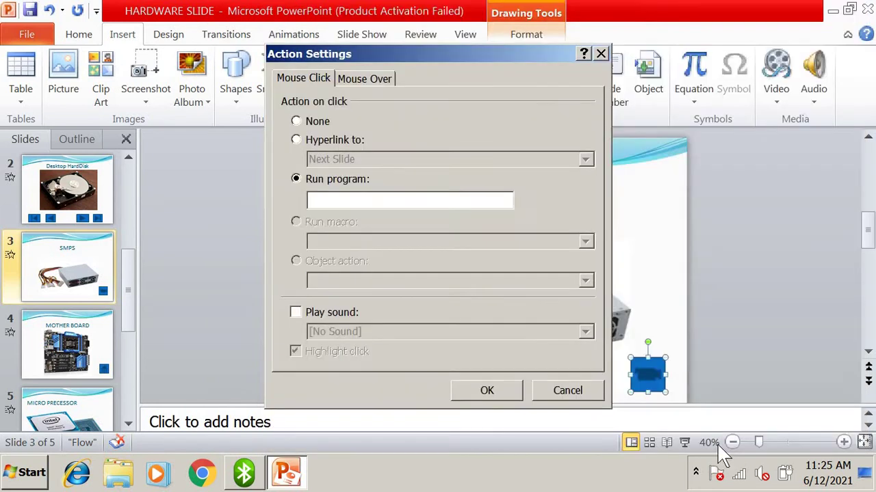
{"action": "left_click", "coordinate": [487, 391]}
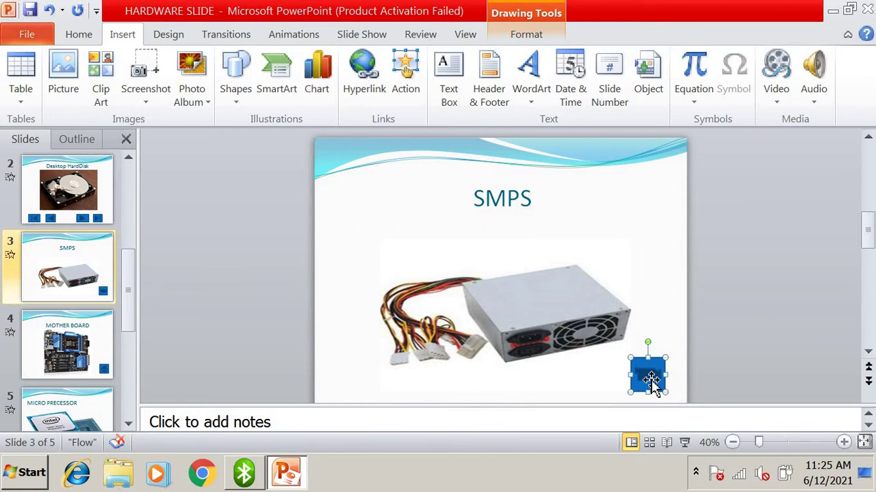
- Start the slideshow, go to the SMPS slide, and launch the Wildlife video from its movie button
{"action": "scroll", "coordinate": [621, 293], "scroll_direction": "up", "scroll_amount": 1}
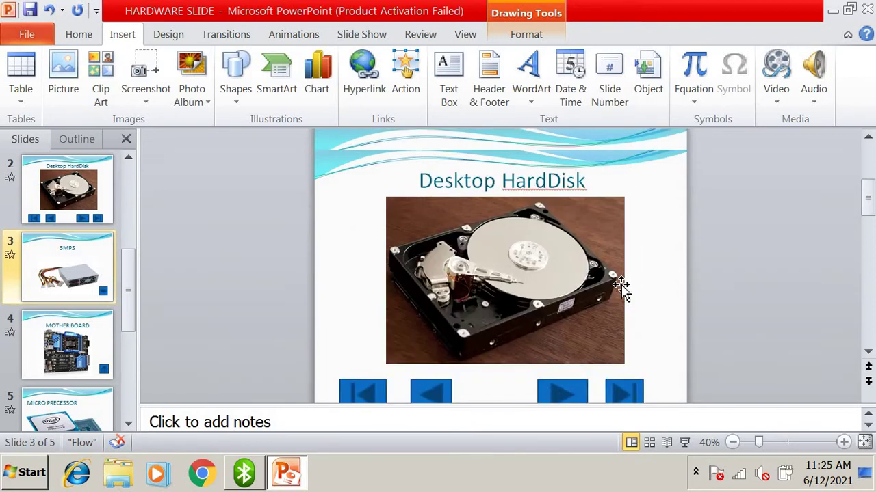
{"action": "key", "text": "F5"}
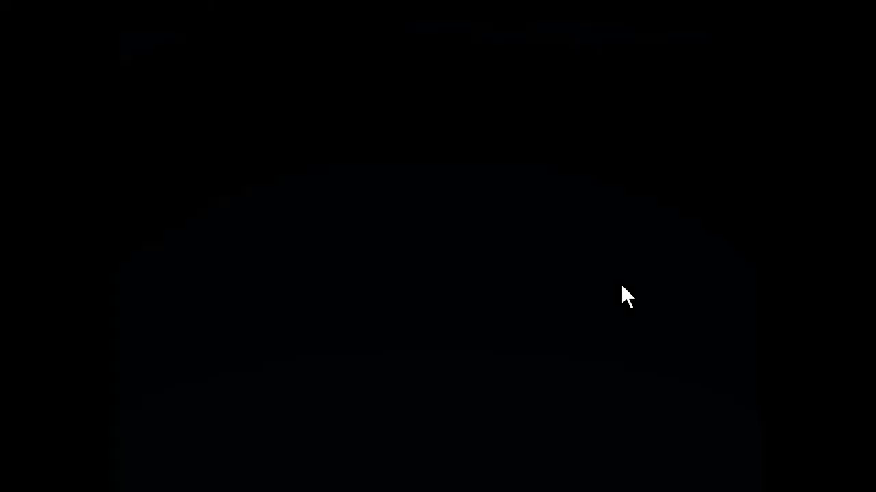
{"action": "key", "text": "Right"}
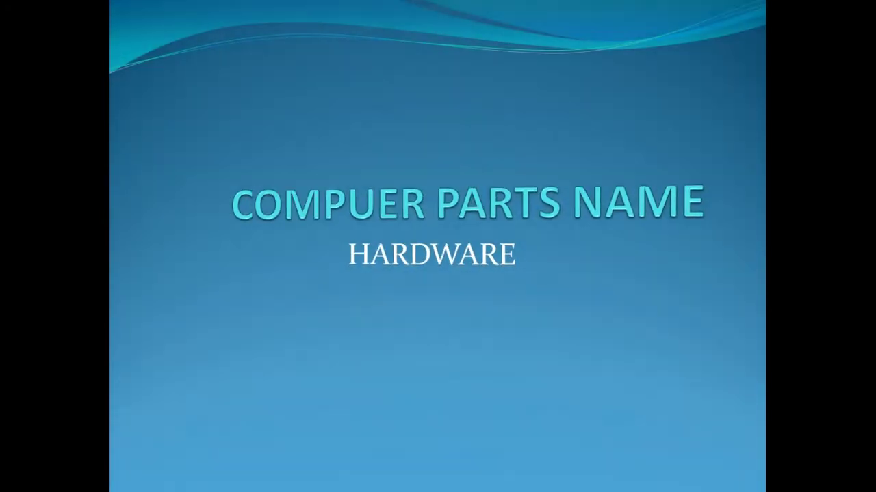
{"action": "key", "text": "Right"}
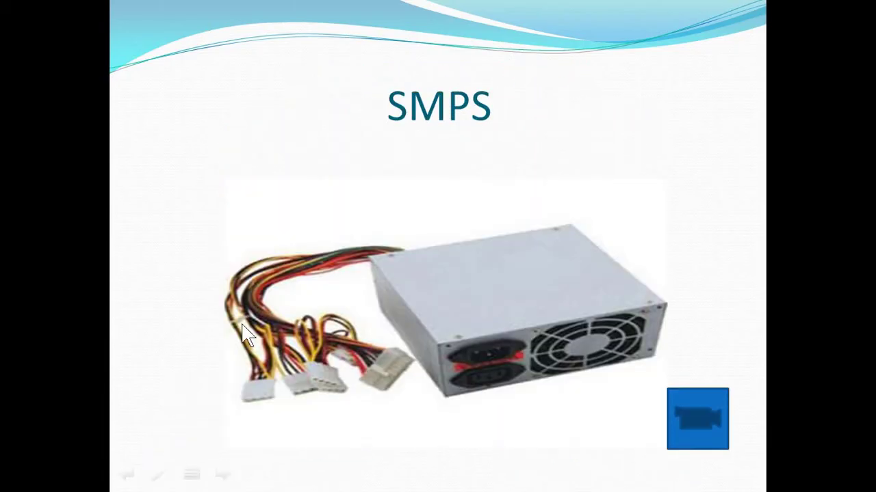
{"action": "left_click", "coordinate": [696, 420]}
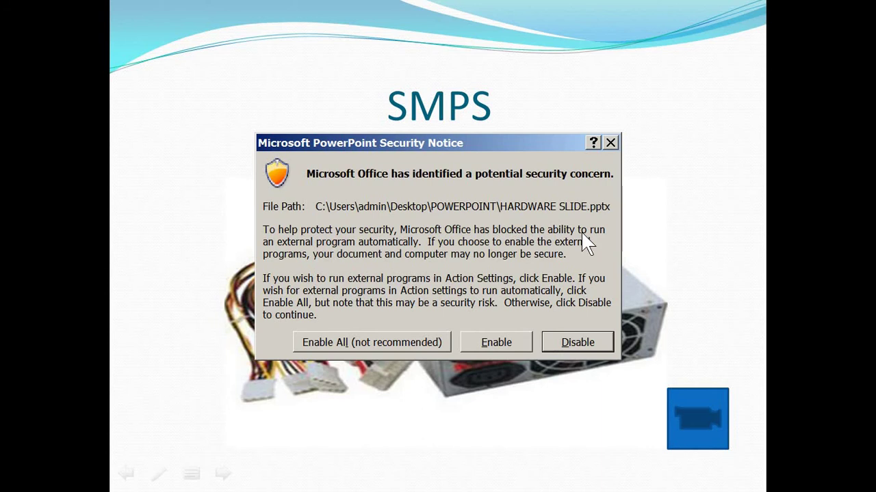
{"action": "left_click", "coordinate": [497, 343]}
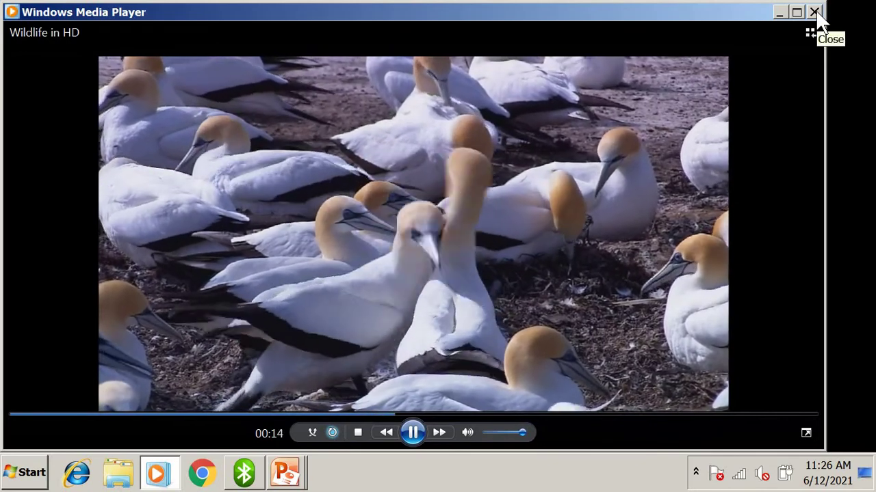
- Close the media player and end the slideshow to return to editing
{"action": "left_click", "coordinate": [815, 12]}
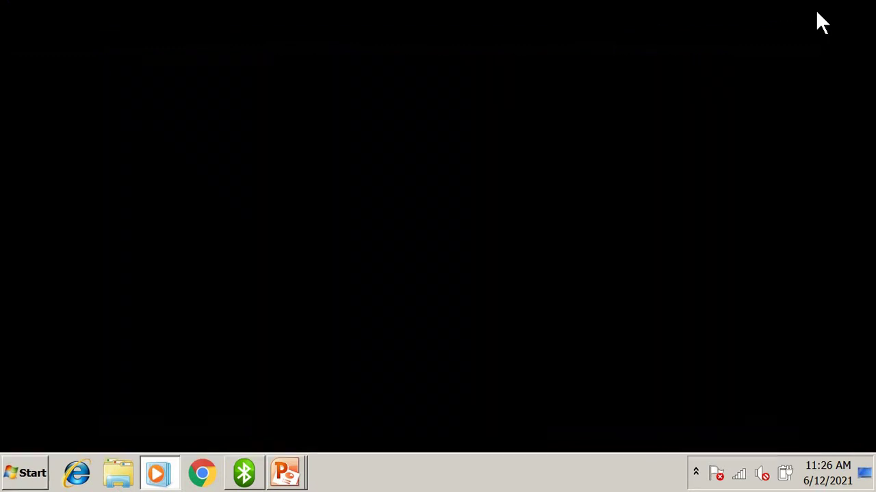
{"action": "right_click", "coordinate": [514, 181]}
{"action": "left_click", "coordinate": [544, 401]}
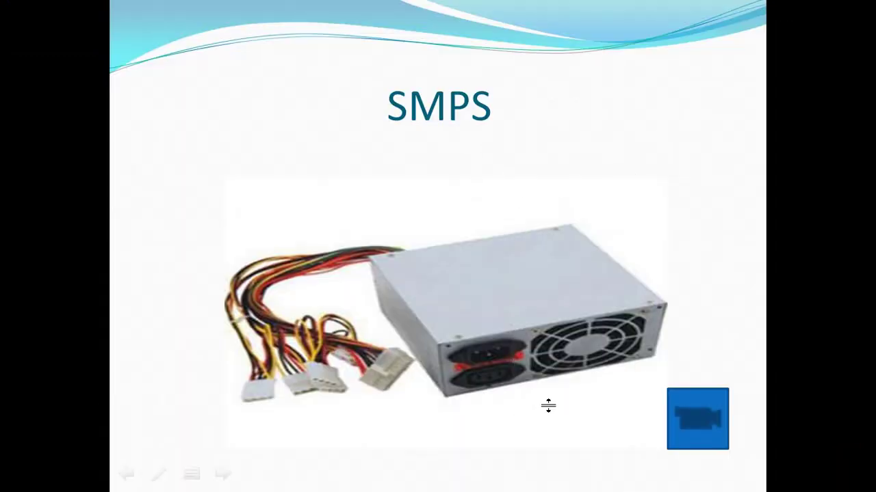
- Draw a Document action button at the lower left of the SMPS slide
{"action": "left_click", "coordinate": [236, 107]}
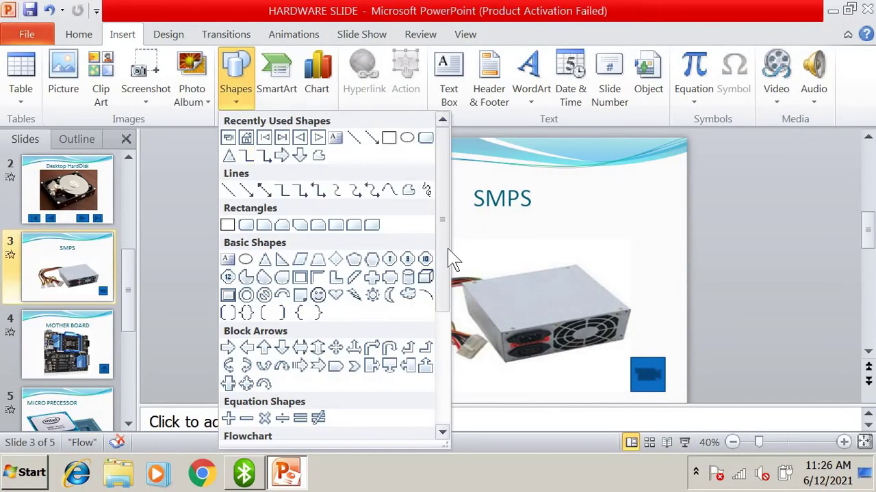
{"action": "left_click", "coordinate": [445, 404]}
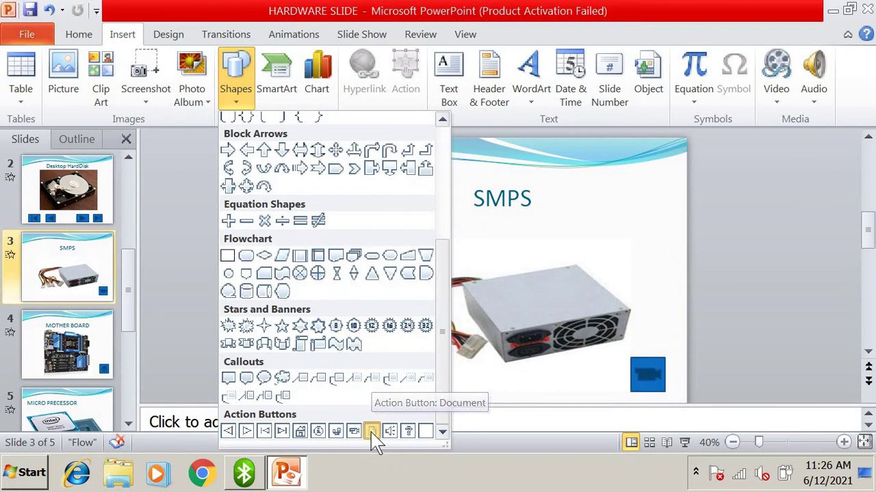
{"action": "left_click", "coordinate": [372, 431]}
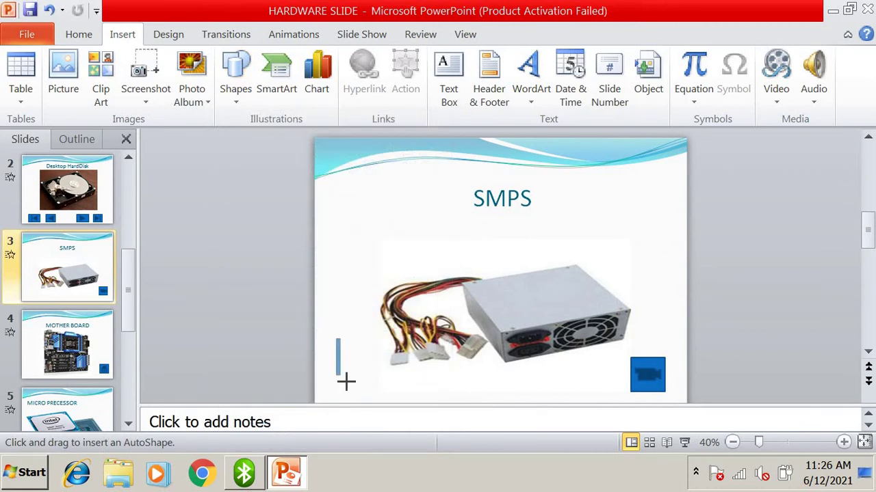
{"action": "left_click_drag", "start_coordinate": [335, 341], "coordinate": [373, 392]}
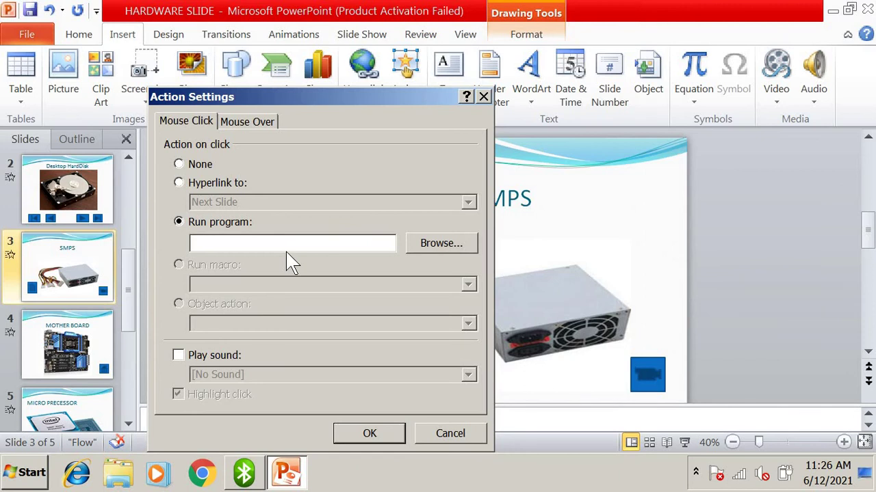
- Set the document button to run Help.docx from the Desktop, with All Files shown
{"action": "left_click", "coordinate": [179, 221]}
{"action": "left_click", "coordinate": [456, 246]}
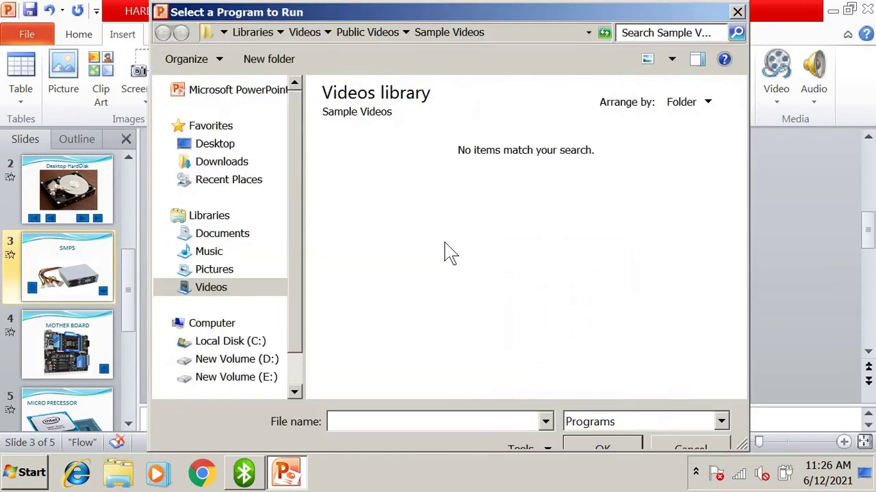
{"action": "left_click", "coordinate": [224, 146]}
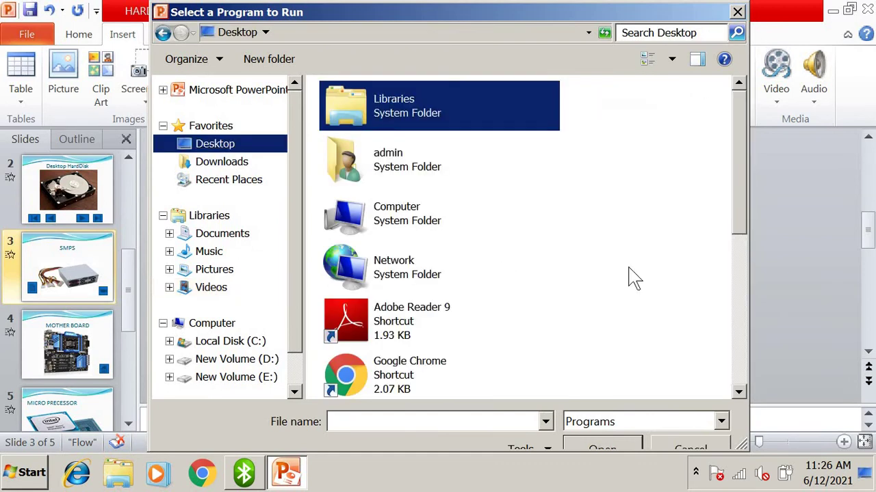
{"action": "left_click_drag", "start_coordinate": [745, 195], "coordinate": [748, 352]}
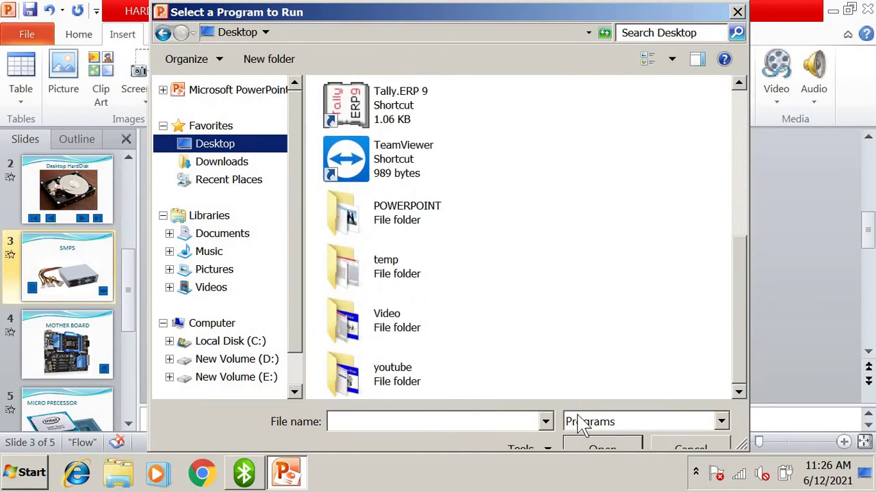
{"action": "left_click", "coordinate": [676, 424]}
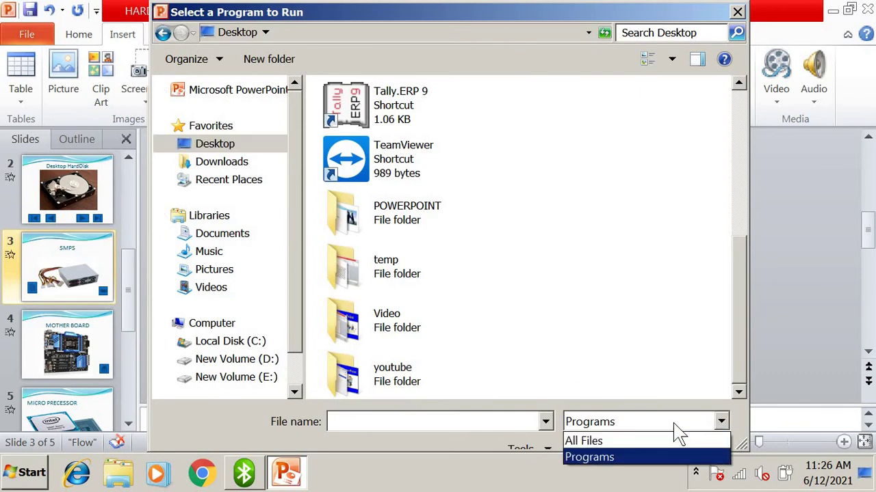
{"action": "left_click", "coordinate": [583, 442]}
{"action": "mouse_move", "coordinate": [731, 156]}
{"action": "left_mouse_down"}
{"action": "mouse_move", "coordinate": [755, 241]}
{"action": "mouse_move", "coordinate": [751, 328]}
{"action": "left_mouse_up"}
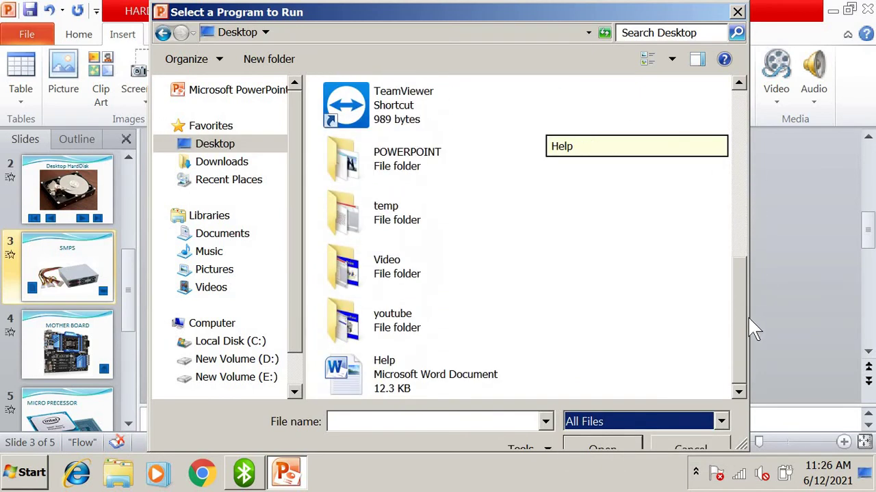
{"action": "left_click", "coordinate": [392, 384]}
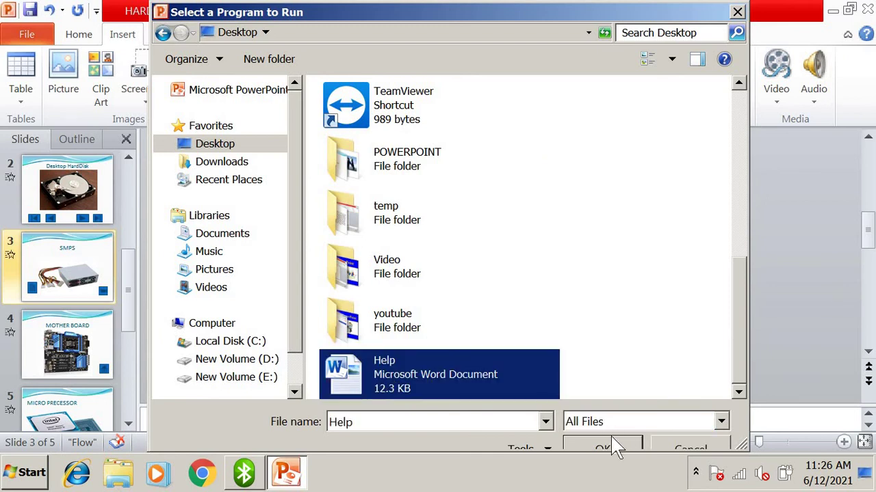
{"action": "left_click", "coordinate": [602, 449]}
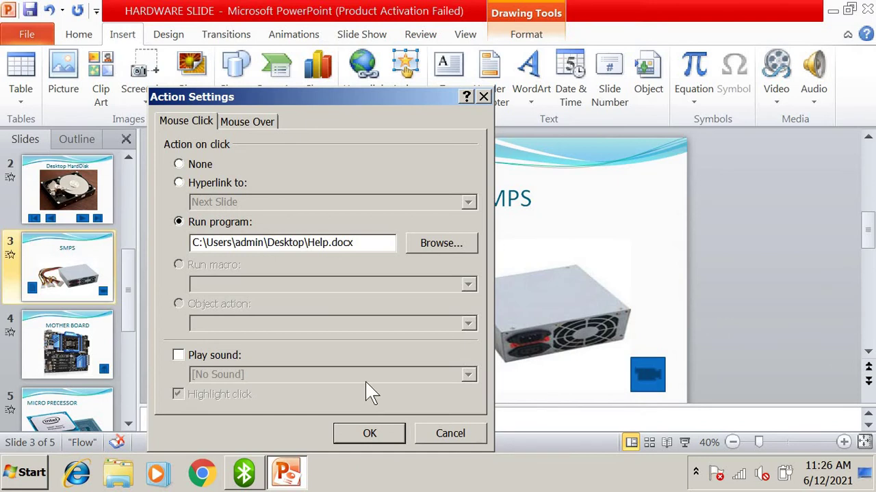
{"action": "left_click", "coordinate": [370, 434]}
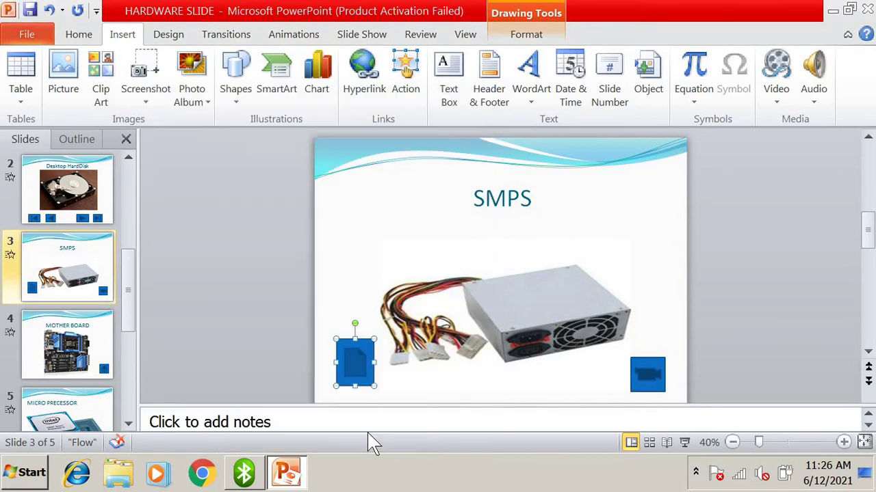
- Run the slide show to the SMPS slide and open Help.docx from its document button
{"action": "left_click", "coordinate": [372, 232]}
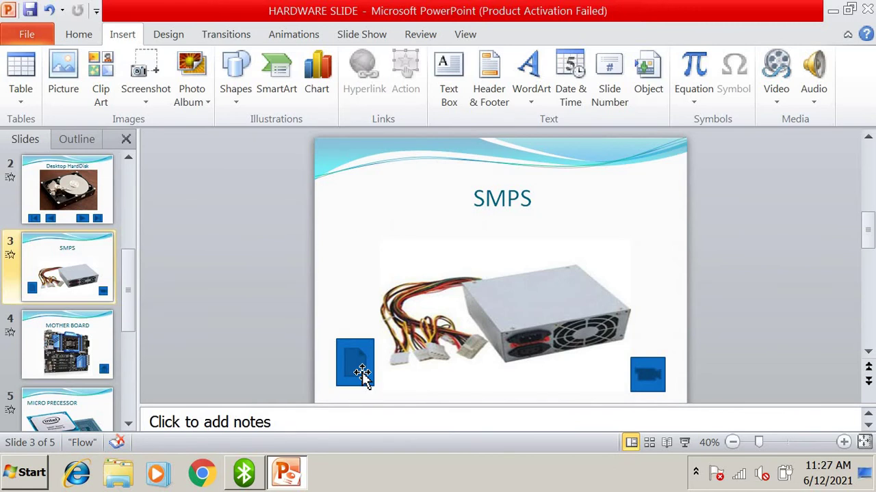
{"action": "key", "text": "F5"}
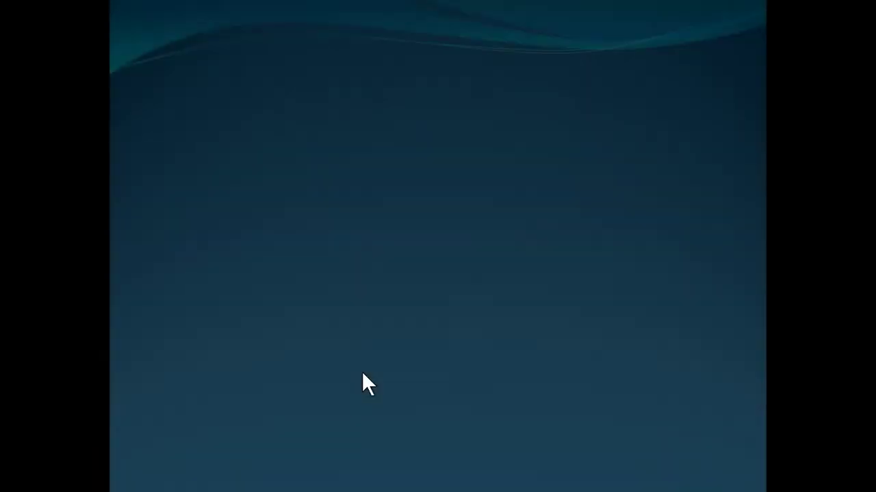
{"action": "key", "text": "Right"}
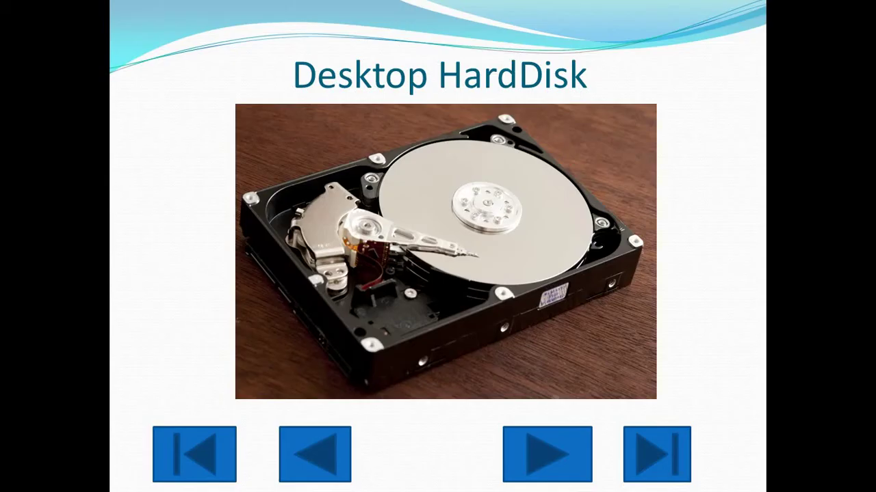
{"action": "key", "text": "Right"}
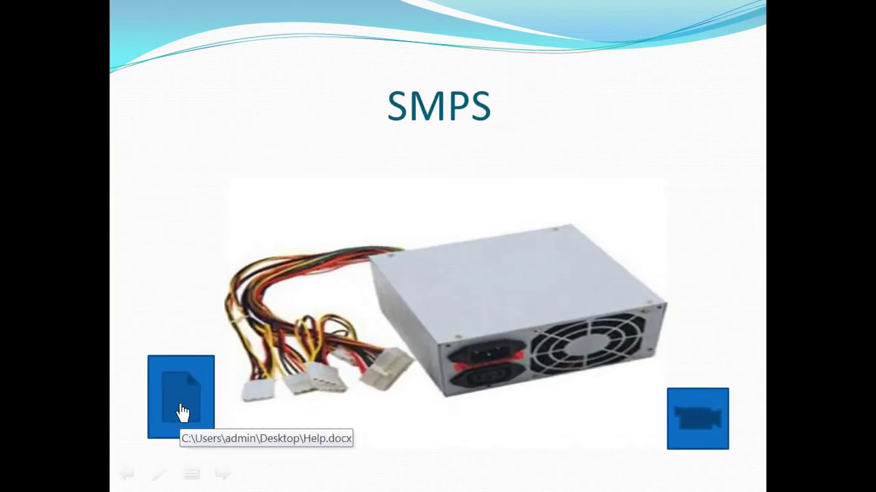
{"action": "left_click", "coordinate": [182, 407]}
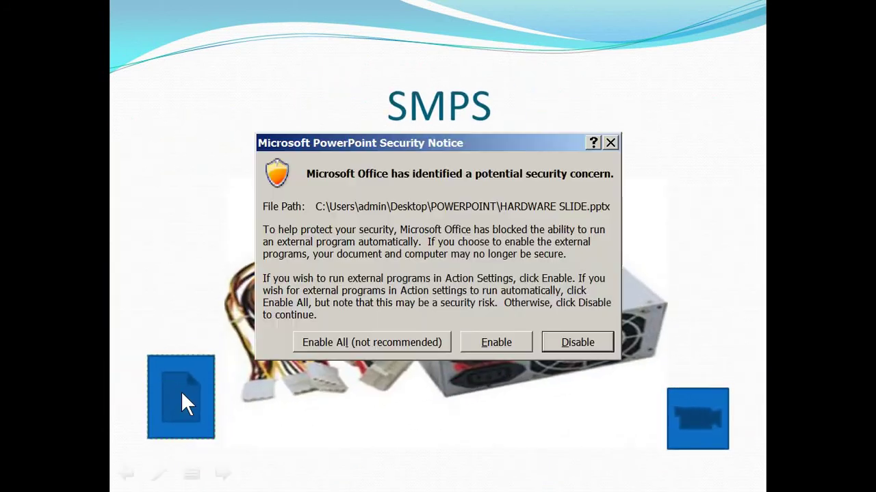
{"action": "left_click", "coordinate": [496, 343]}
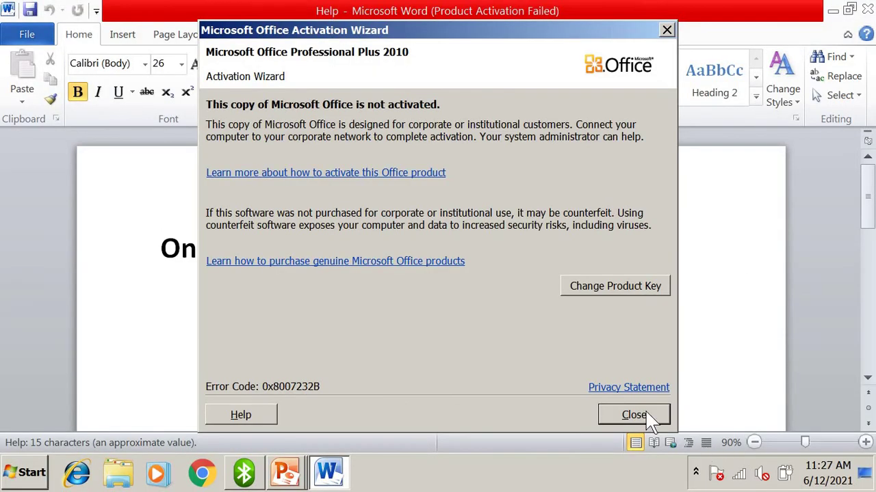
- Dismiss the Office activation notice and close the Help document in Word
{"action": "left_click", "coordinate": [633, 415]}
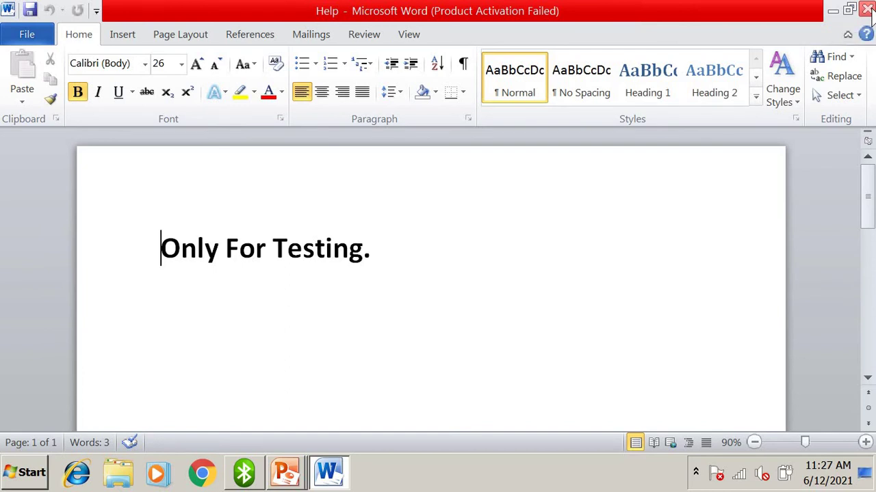
{"action": "left_click", "coordinate": [867, 9]}
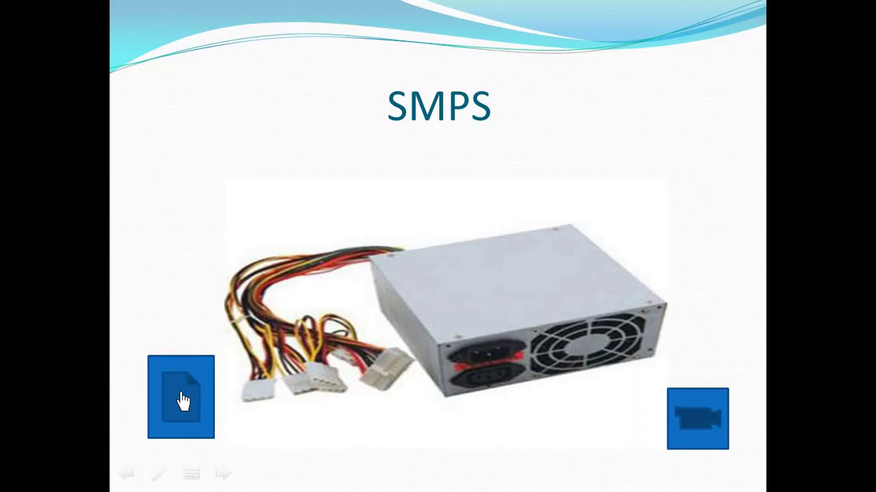
- End the slide show and return to the editor
{"action": "right_click", "coordinate": [465, 173]}
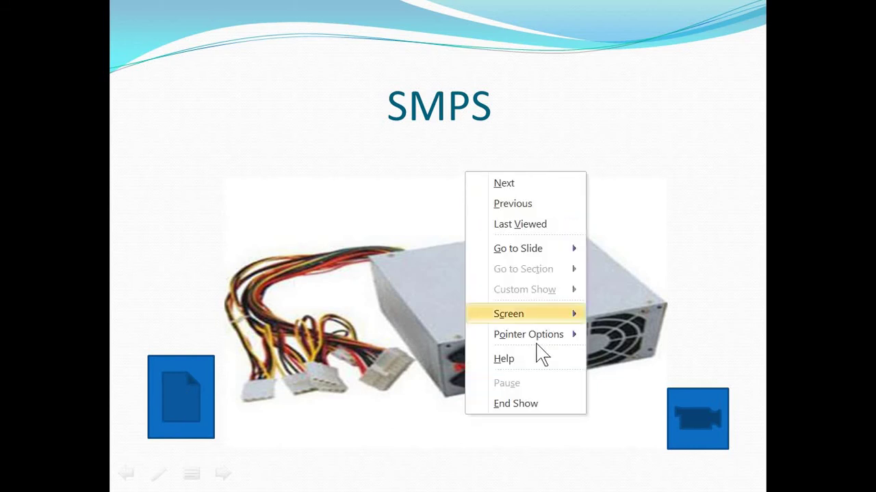
{"action": "left_click", "coordinate": [510, 405]}
{"action": "scroll", "coordinate": [179, 215], "scroll_direction": "up", "scroll_amount": 2}
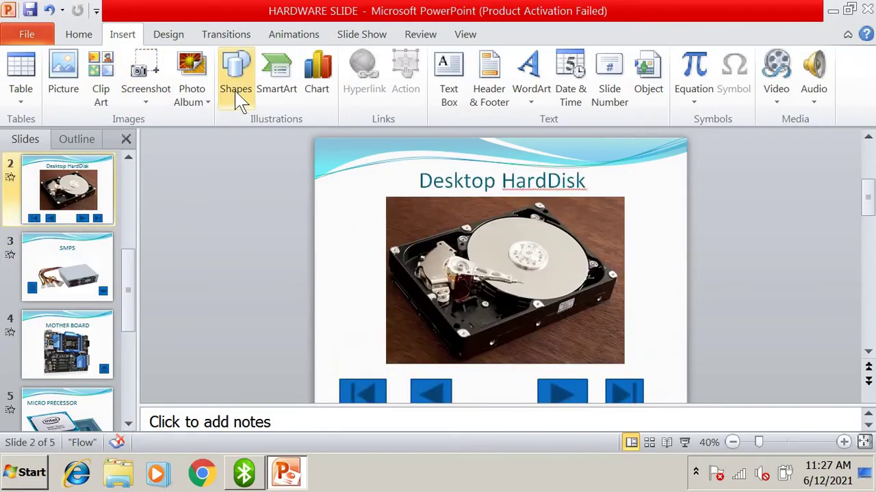
- Draw a Sound action button at the top-right of the Desktop HardDisk slide
{"action": "left_click", "coordinate": [240, 99]}
{"action": "left_click_drag", "start_coordinate": [447, 244], "coordinate": [446, 405]}
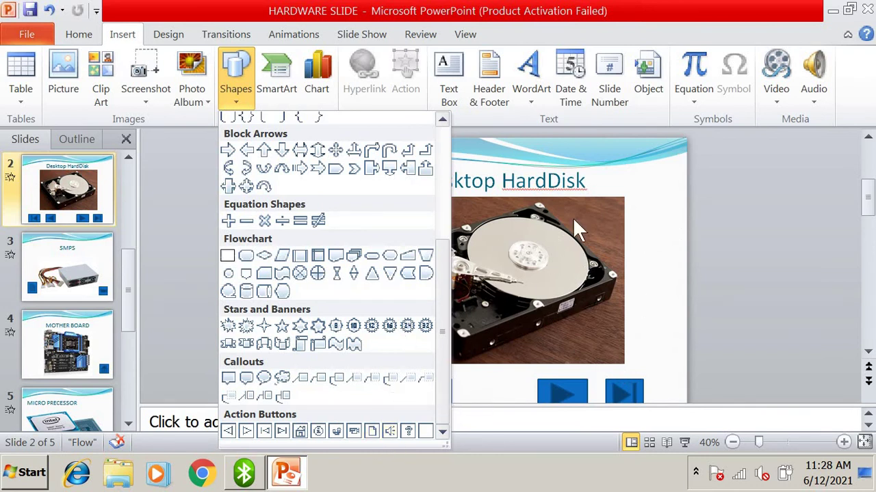
{"action": "left_click", "coordinate": [390, 432]}
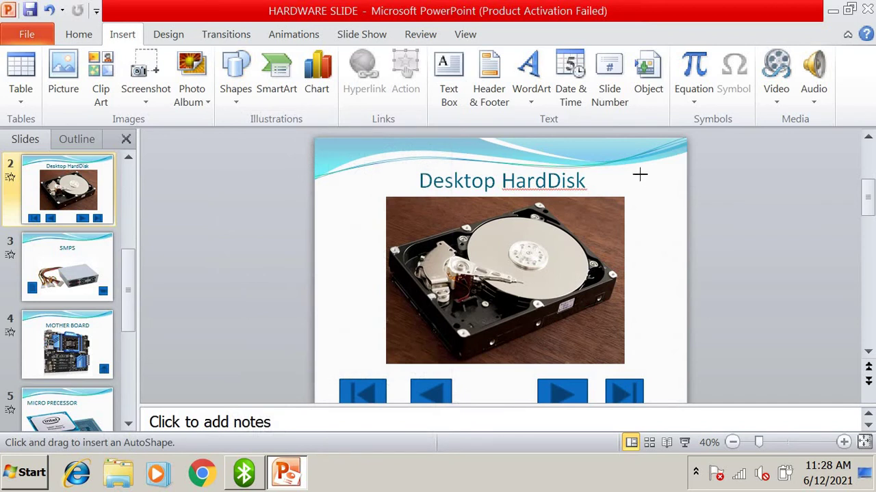
{"action": "left_click_drag", "start_coordinate": [649, 199], "coordinate": [671, 205]}
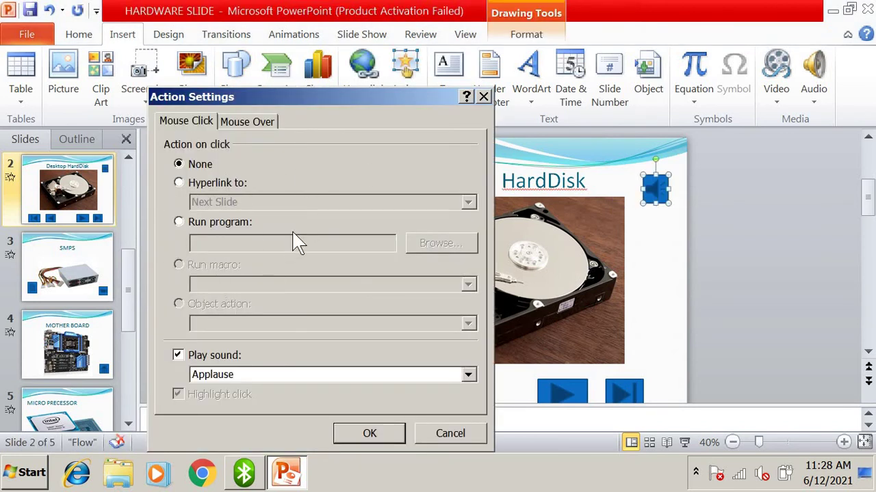
- Set the sound button to run Sleep Away from Music > Sample Music, with All Files shown
{"action": "left_click", "coordinate": [179, 223]}
{"action": "left_click", "coordinate": [461, 247]}
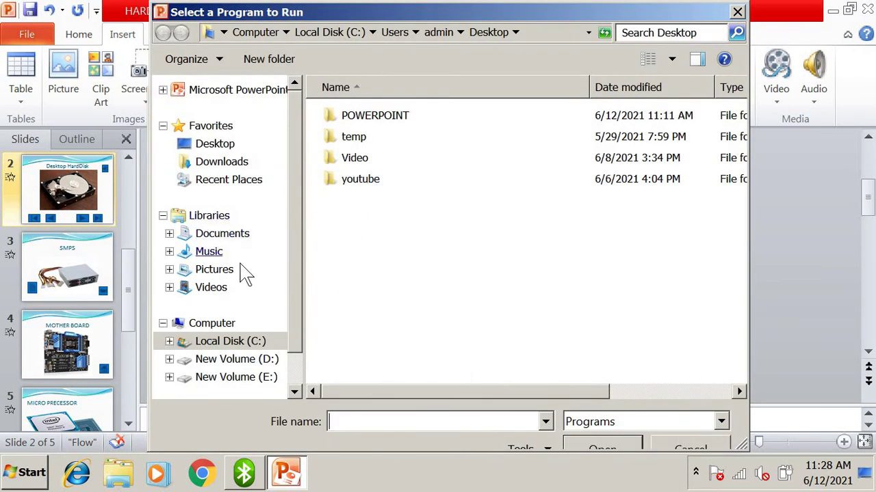
{"action": "left_click", "coordinate": [204, 251]}
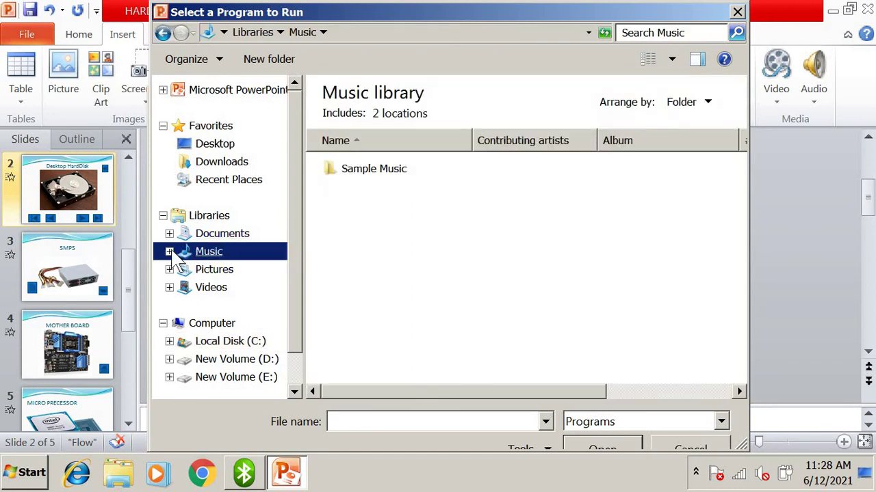
{"action": "left_click", "coordinate": [169, 252]}
{"action": "left_click", "coordinate": [217, 269]}
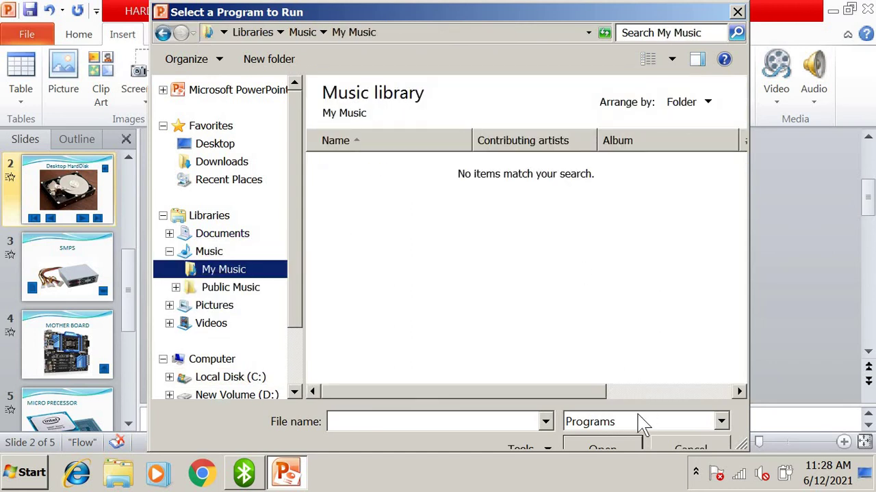
{"action": "left_click", "coordinate": [613, 423]}
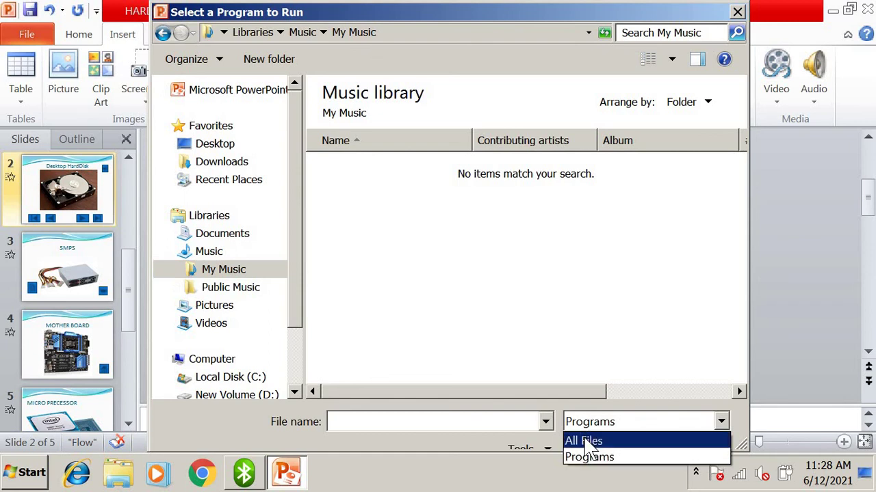
{"action": "left_click", "coordinate": [584, 441]}
{"action": "left_click", "coordinate": [209, 253]}
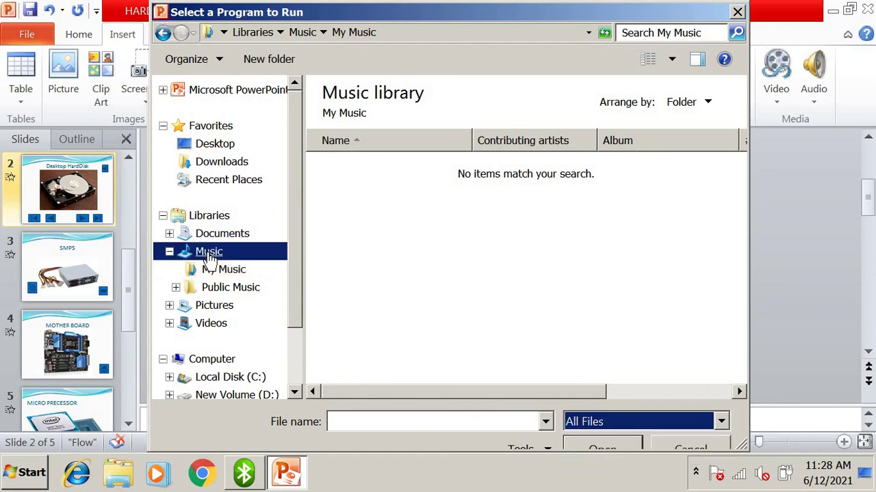
{"action": "double_click", "coordinate": [361, 171]}
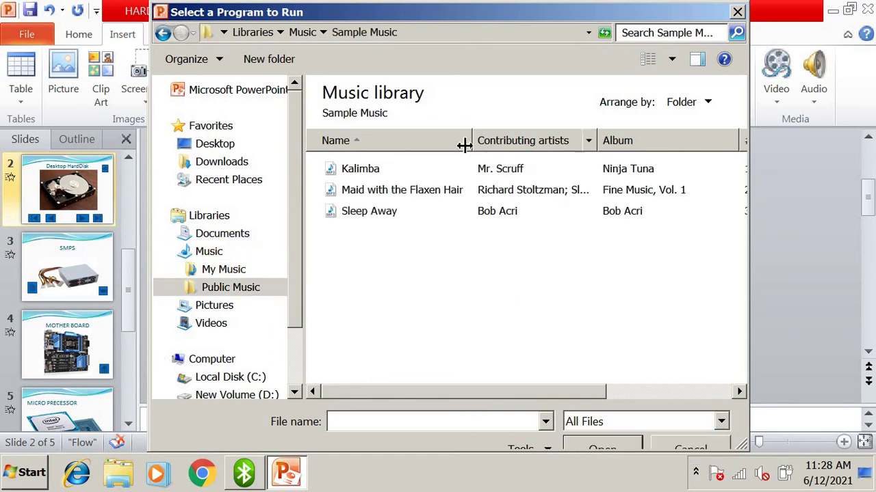
{"action": "left_click", "coordinate": [386, 220]}
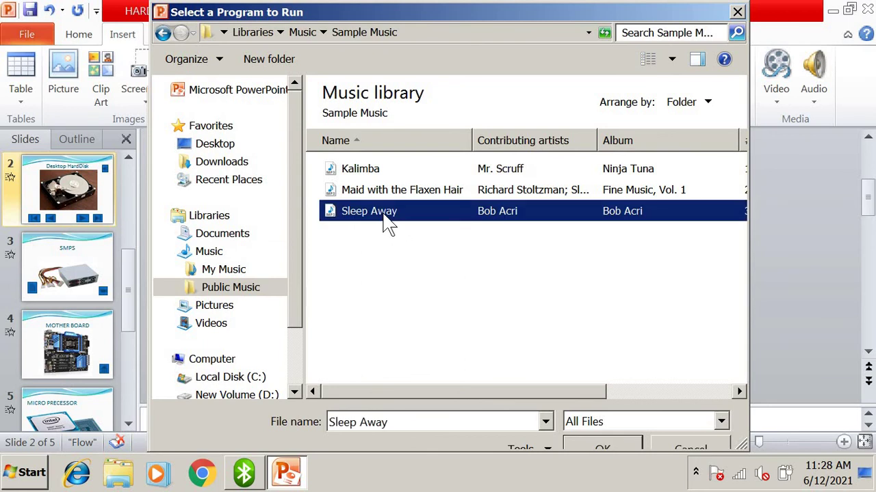
{"action": "left_click", "coordinate": [612, 451]}
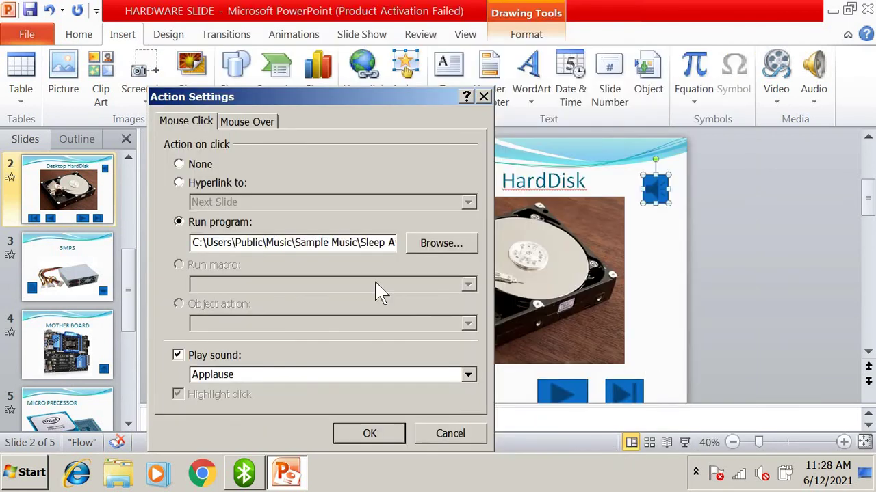
{"action": "left_click", "coordinate": [380, 435]}
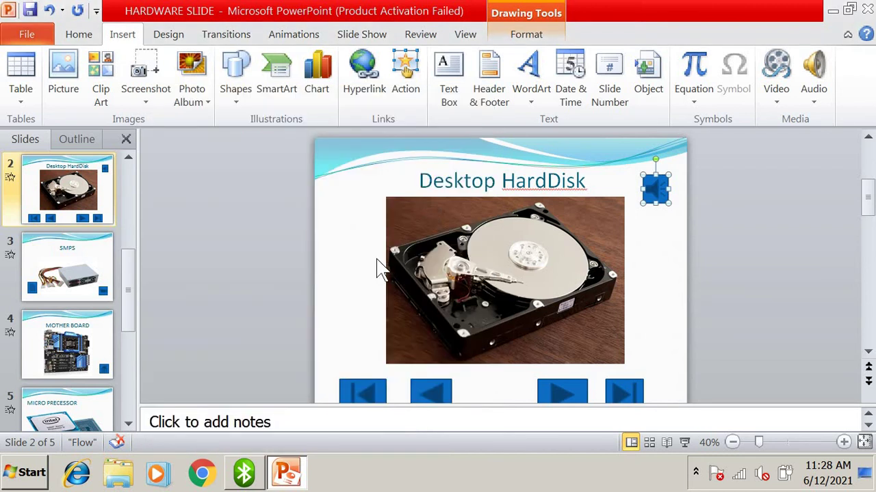
{"action": "key", "text": "F5"}
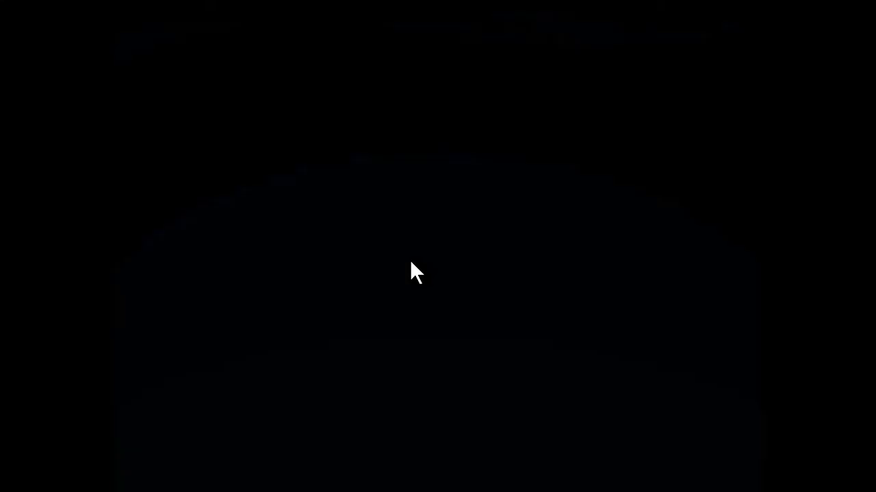
{"action": "key", "text": "Right"}
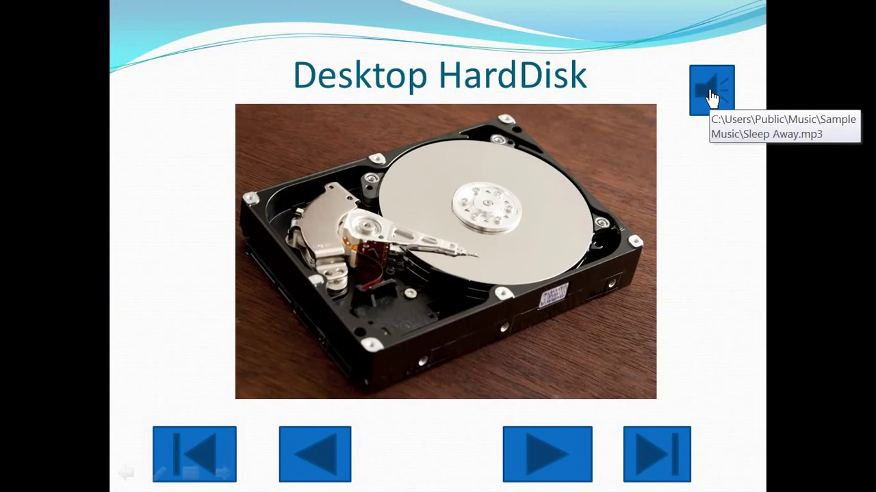
{"action": "left_click", "coordinate": [710, 90]}
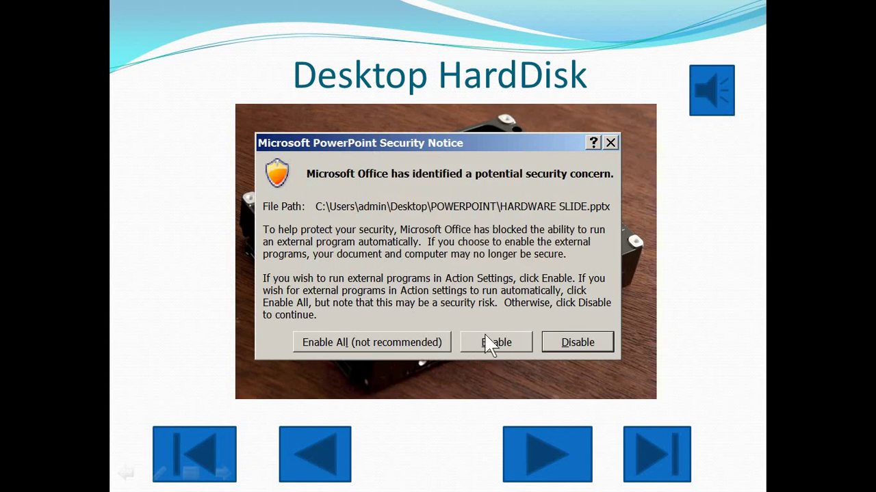
{"action": "left_click", "coordinate": [500, 343]}
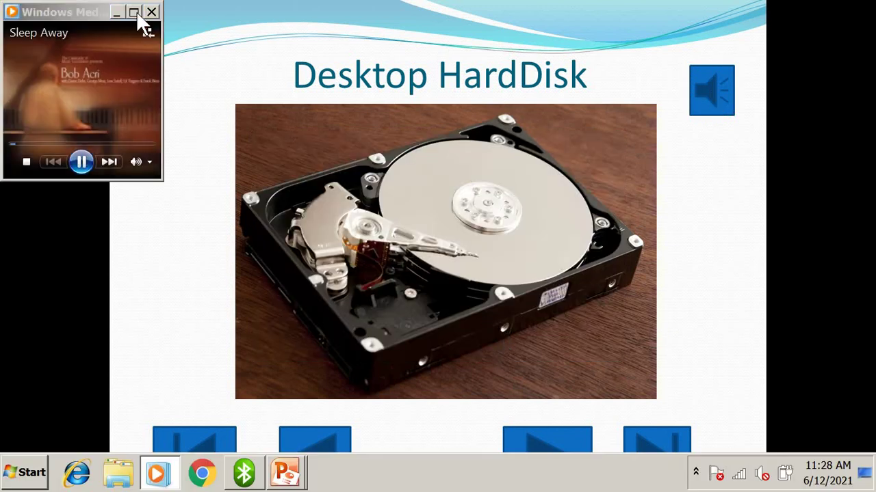
{"action": "left_click", "coordinate": [138, 15]}
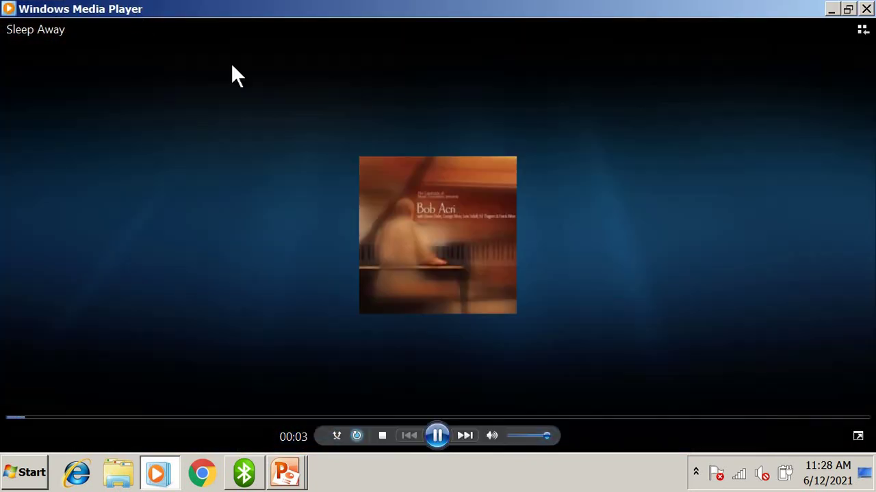
{"action": "left_click", "coordinate": [850, 8]}
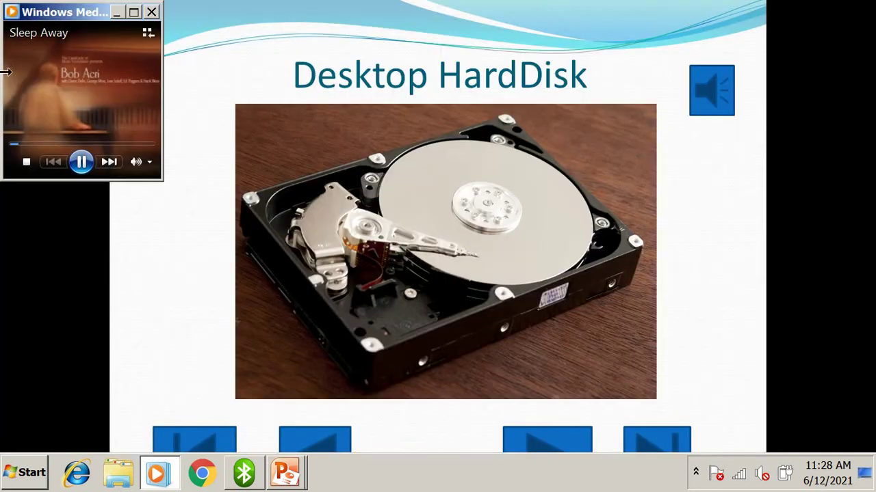
{"action": "left_click", "coordinate": [157, 12]}
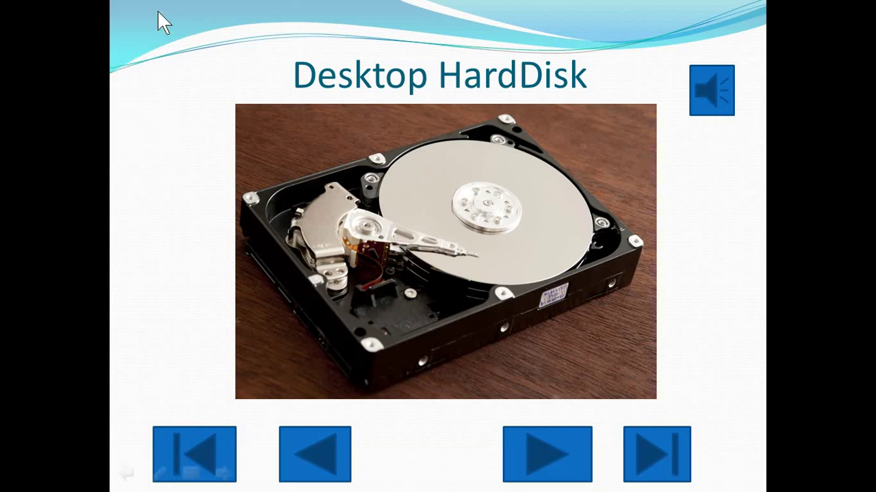
{"action": "right_click", "coordinate": [460, 252]}
{"action": "left_click", "coordinate": [509, 251]}
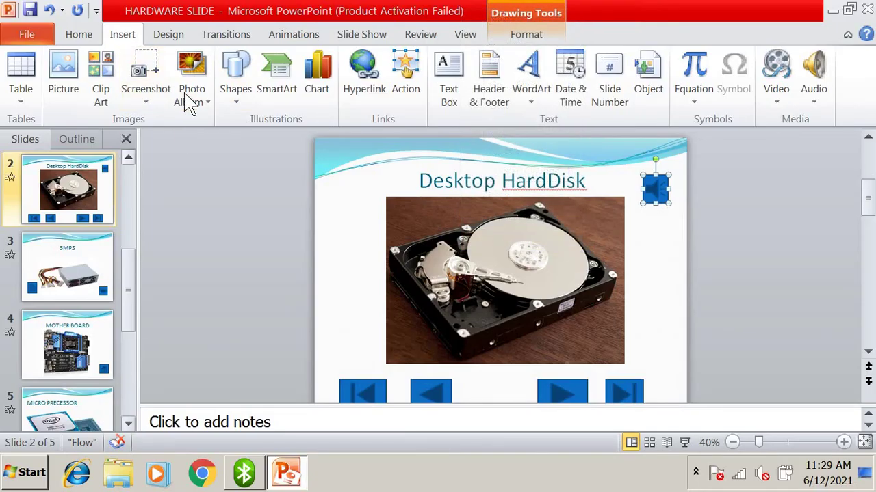